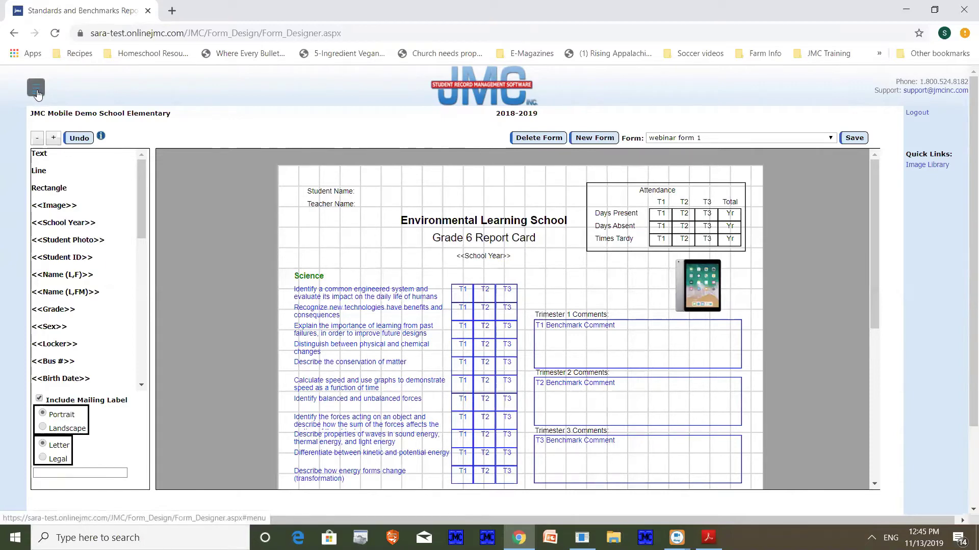
Open the Standards and Benchmarks Report Cards designer and place the Name (L,F) field beside the Student Name label
left_click(36, 90)
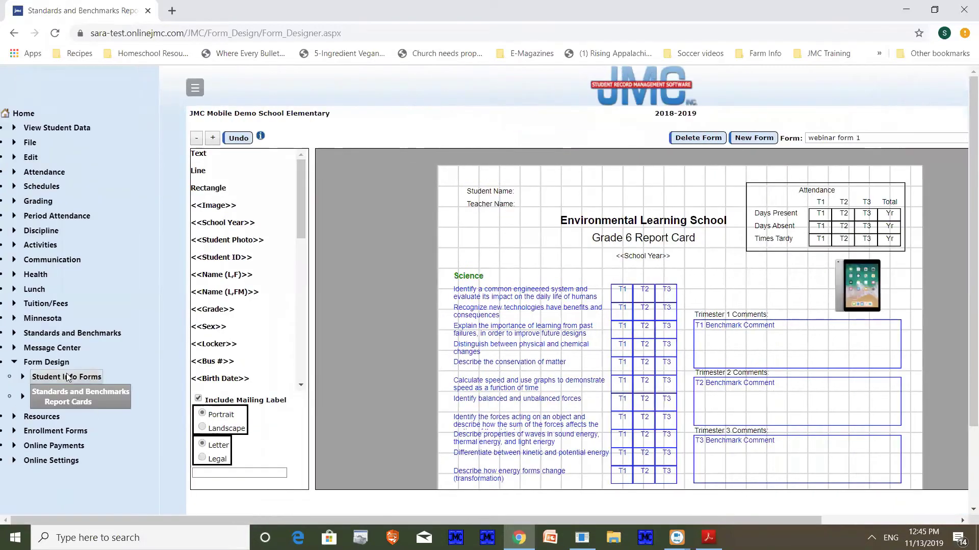
left_click(59, 402)
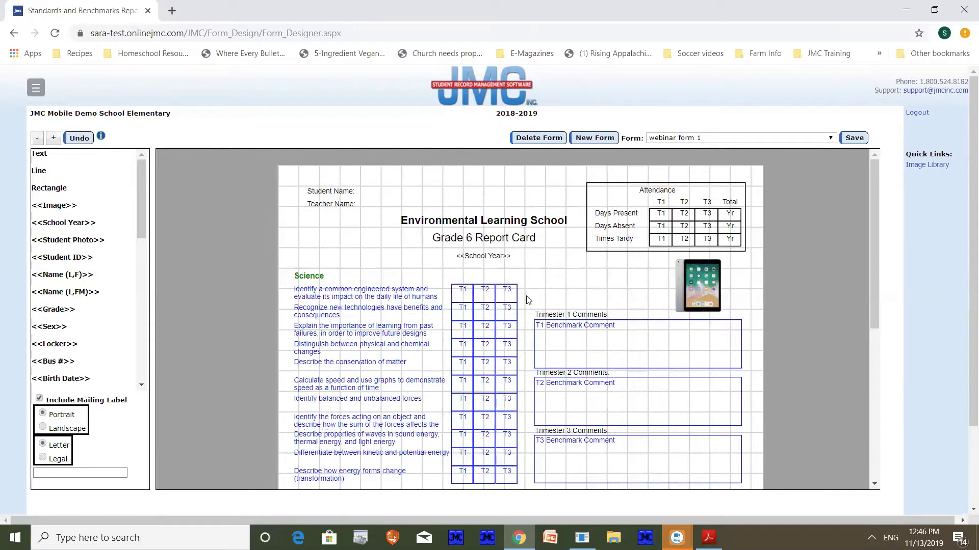
left_click(309, 278)
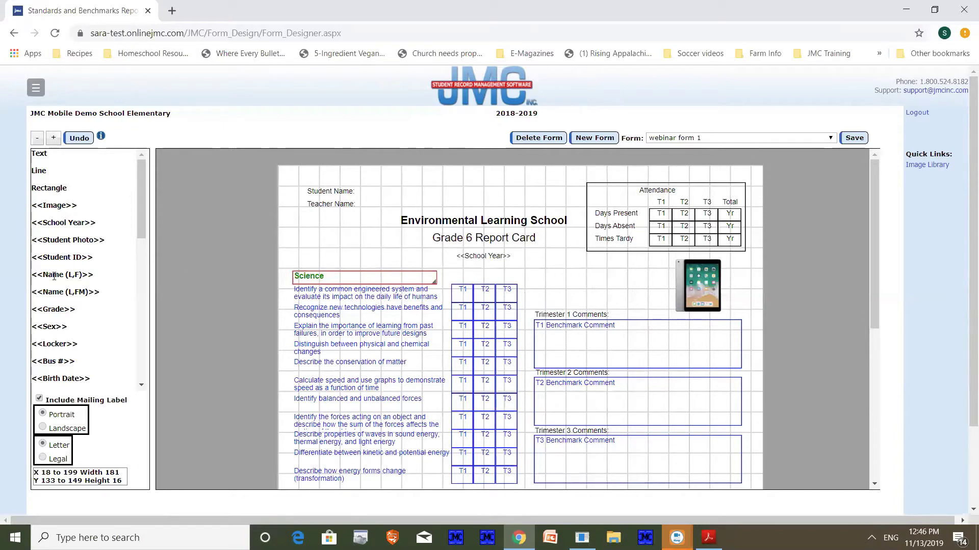
left_click_drag(54, 276, 387, 195)
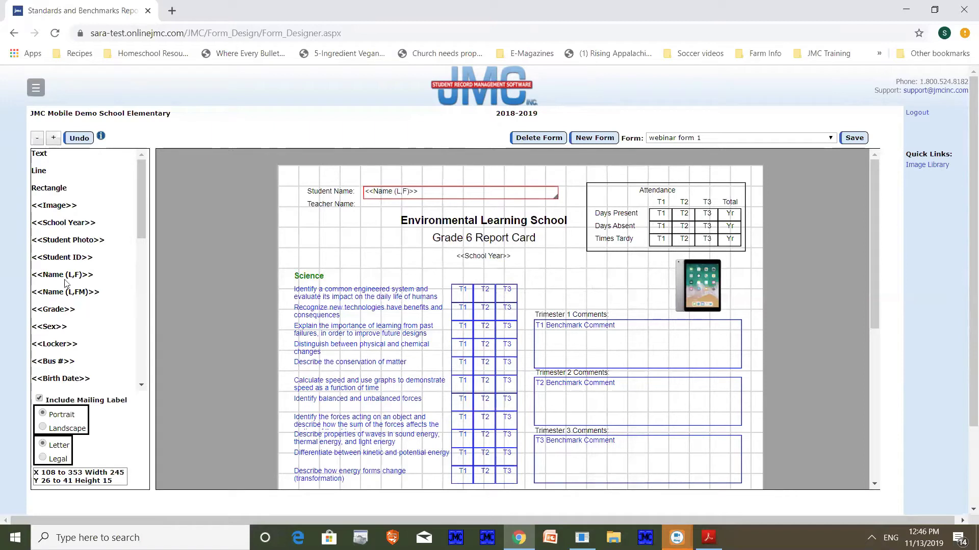
Place the Advisor field beside the Teacher Name label and save the form
scroll(75, 345, "down", 3)
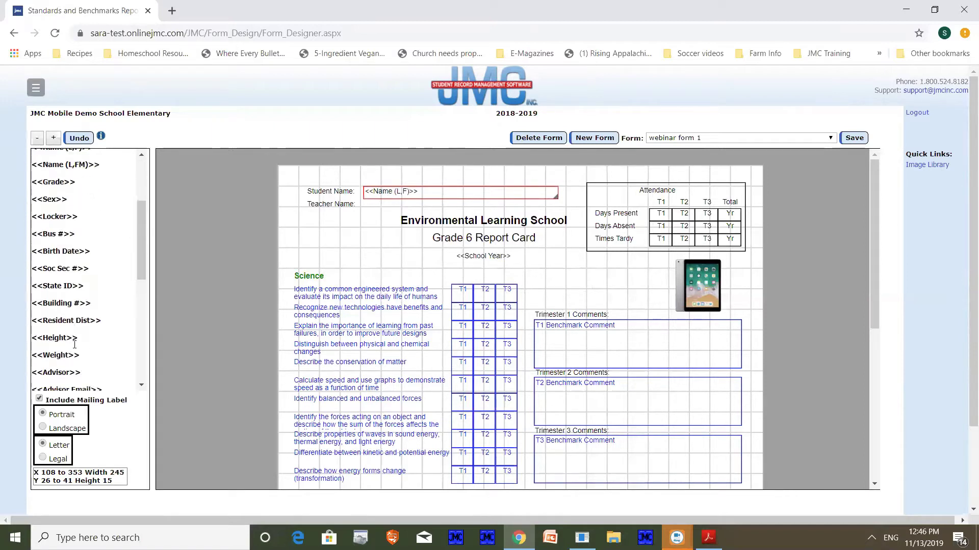
left_click_drag(56, 308, 391, 208)
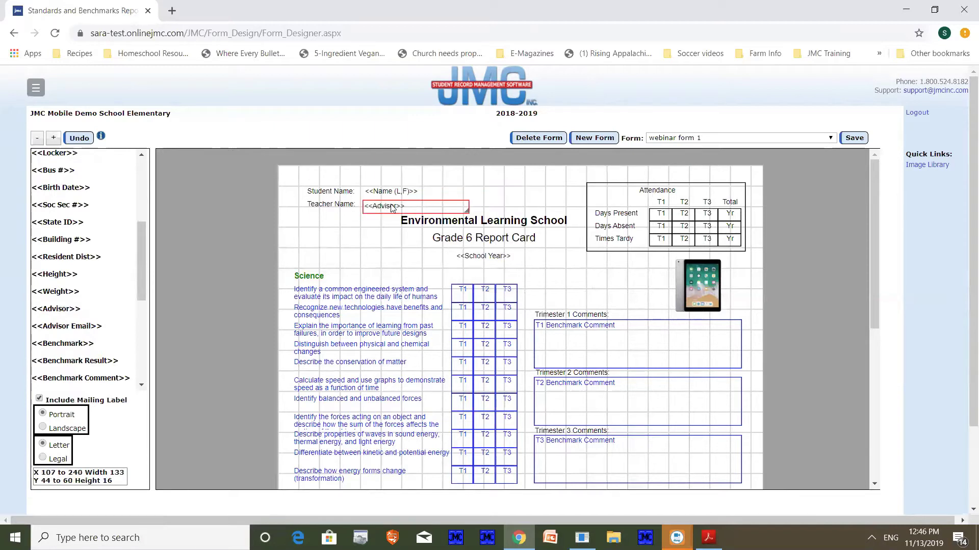
left_click(852, 138)
Add and delete a Weight field beside Teacher Name, and move the Advisor field up level with that label, saving the form
left_click_drag(54, 292, 391, 210)
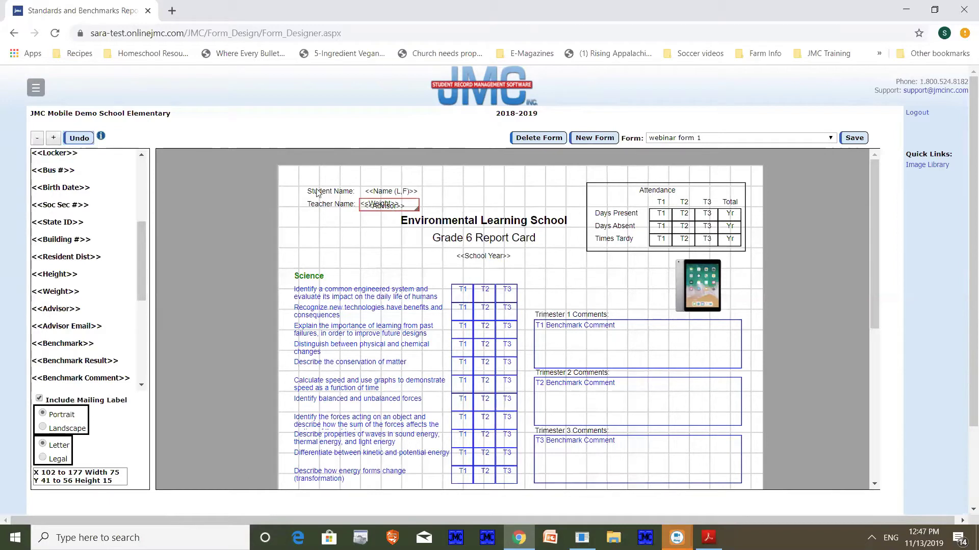
key("Delete")
left_click(388, 209)
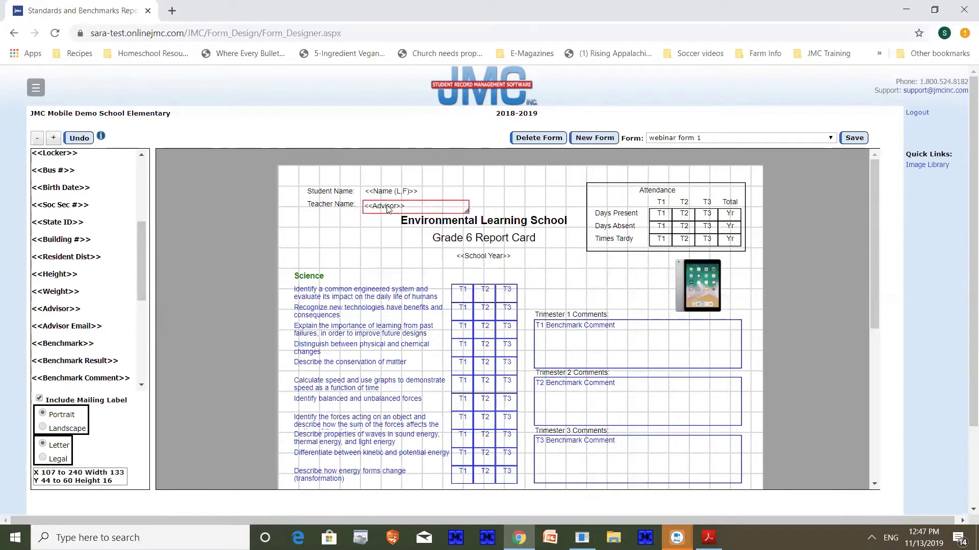
left_click_drag(388, 209, 387, 205)
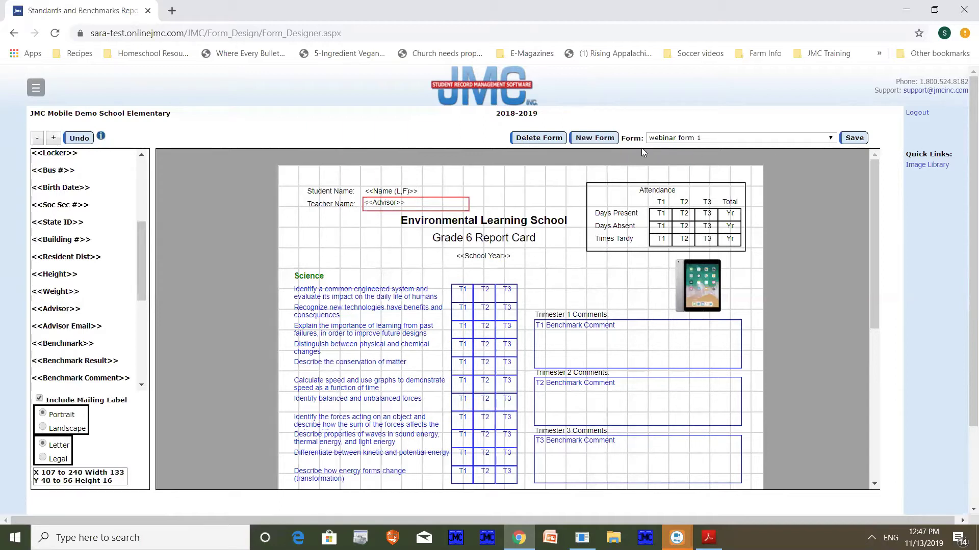
left_click(853, 140)
Create a new form named "blank form" from the Blank Form template
left_click(591, 140)
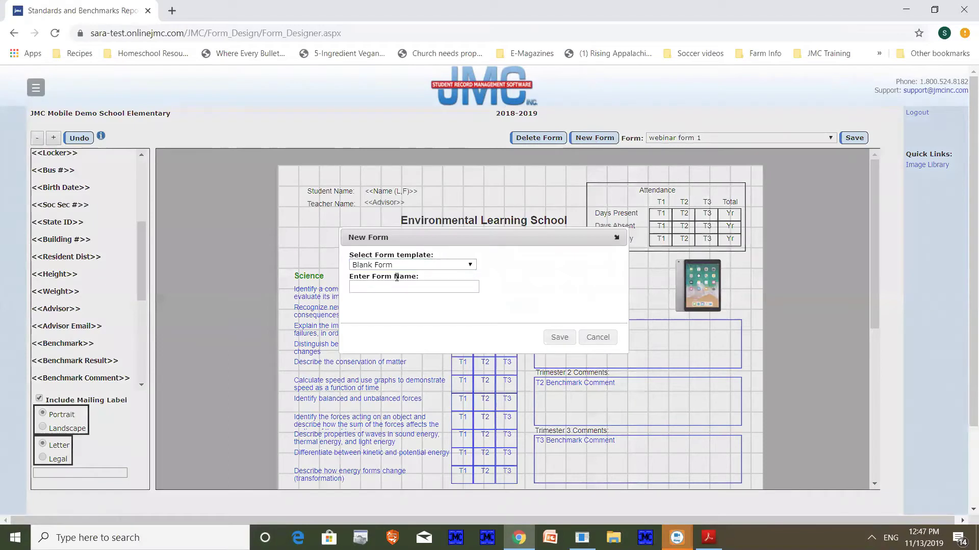
left_click(394, 266)
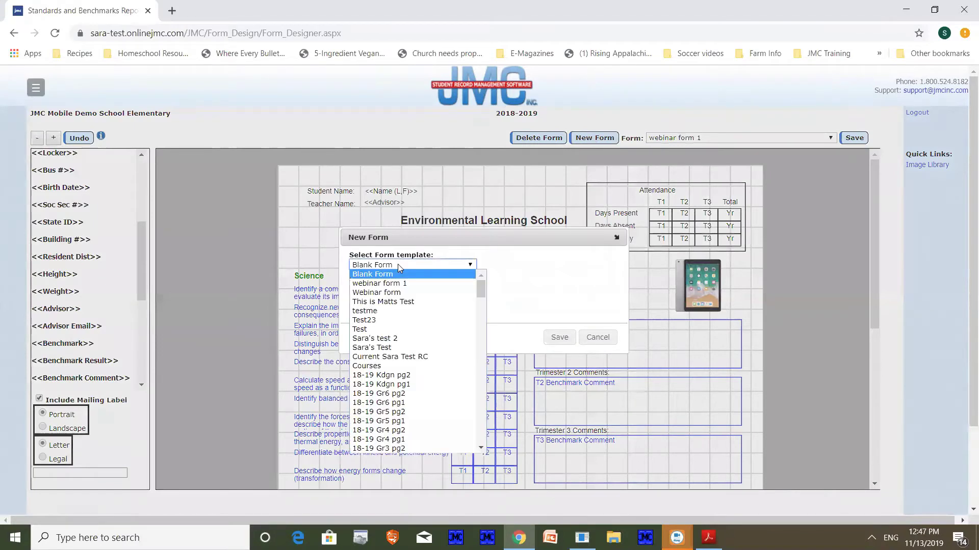
left_click(383, 274)
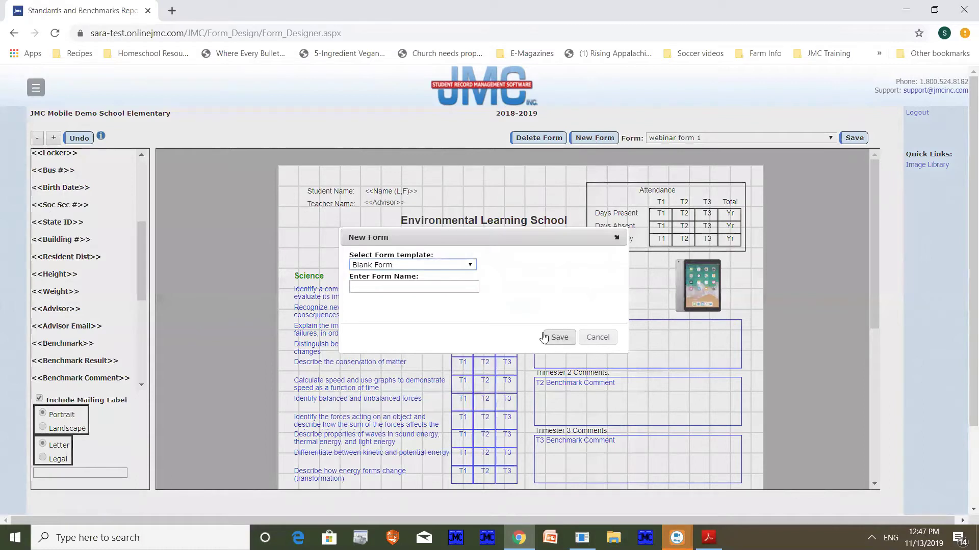
left_click(387, 286)
type("b")
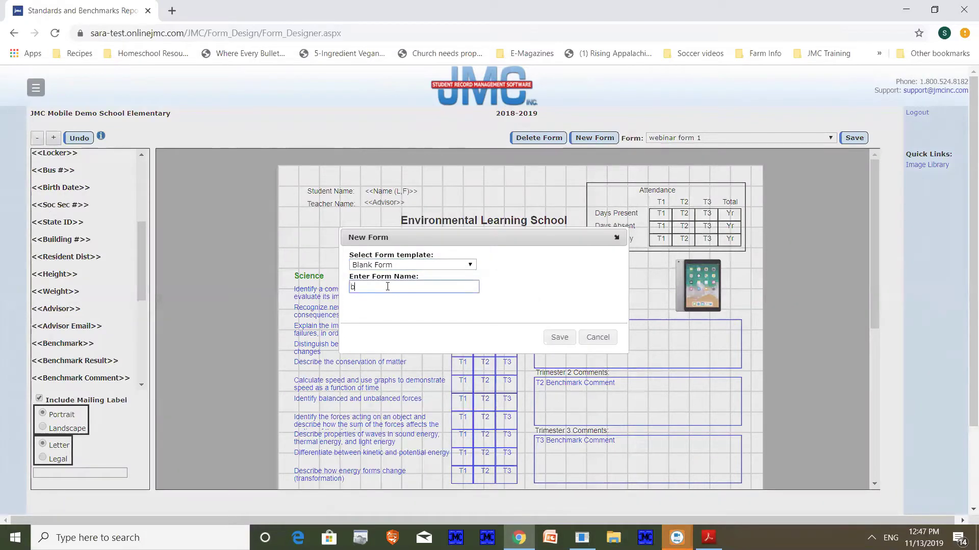
key("BackSpace")
key("BackSpace")
key("BackSpace")
type("blank form")
left_click(560, 337)
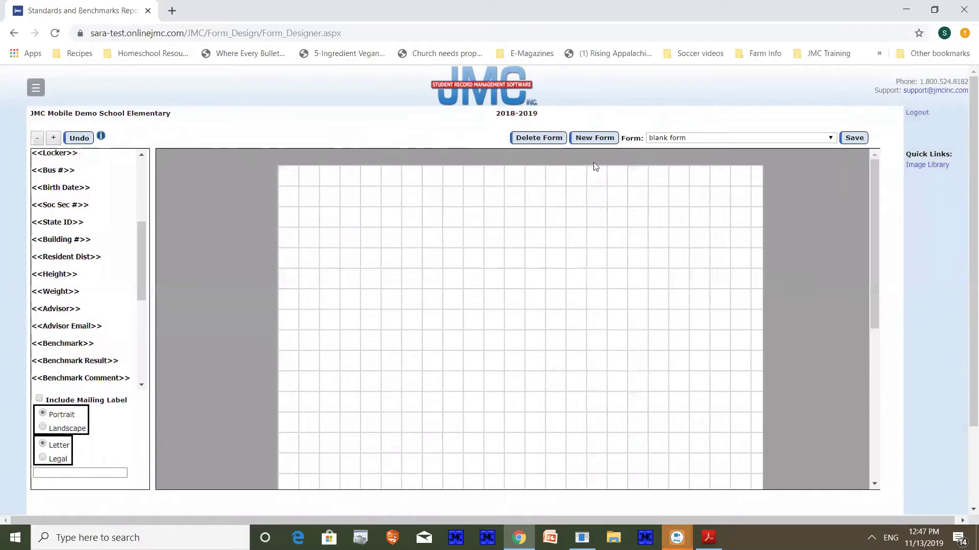
Dismiss another new form and reopen webinar form 1 in the designer
left_click(594, 139)
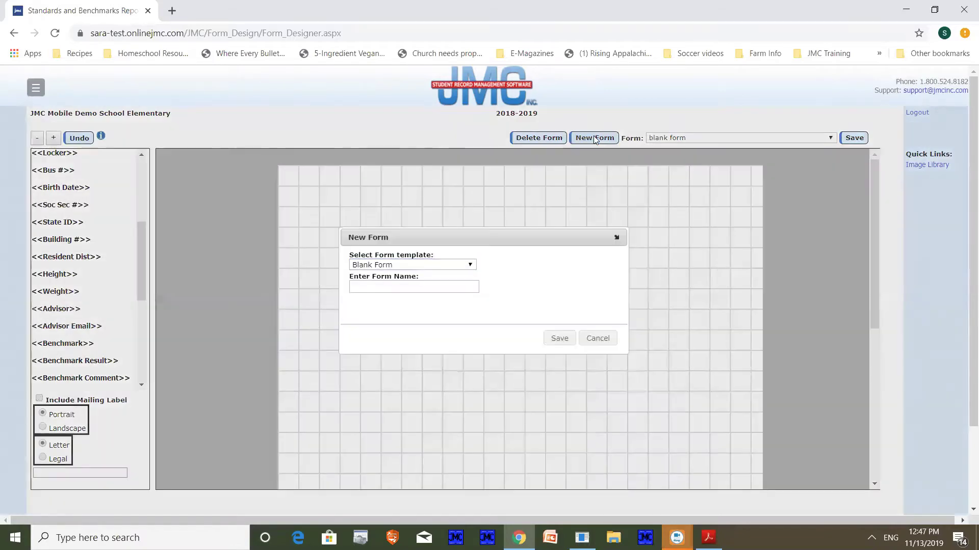
left_click(599, 339)
left_click(672, 137)
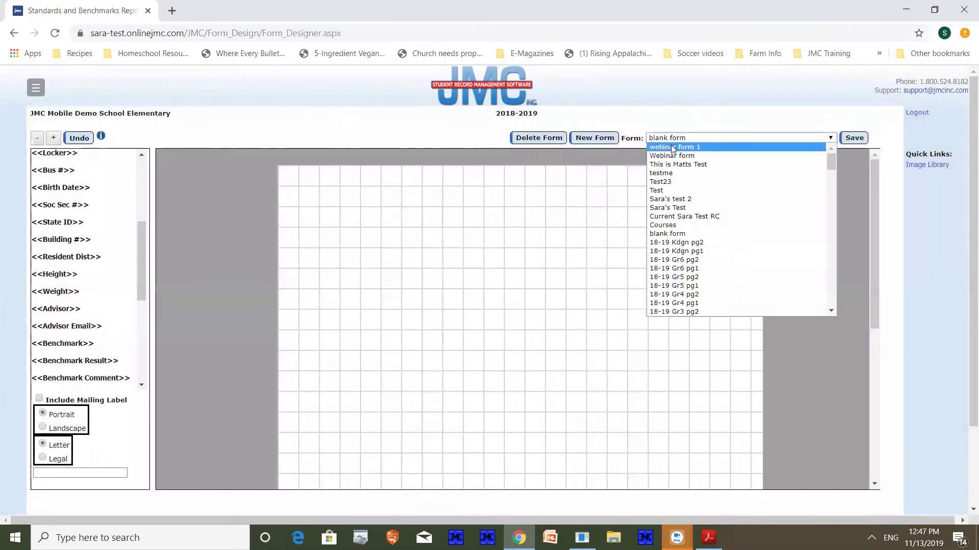
left_click(672, 147)
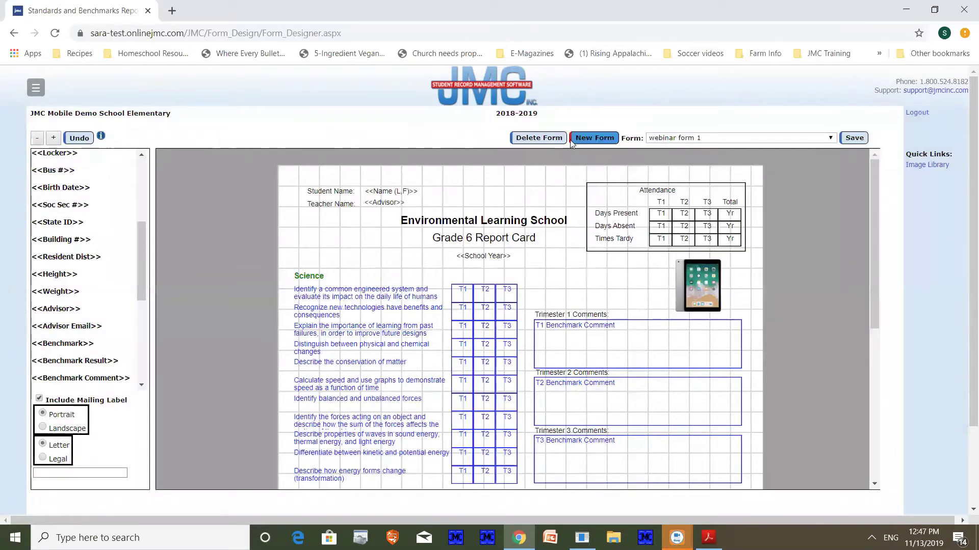
Create a new form named "webinar form gr 2" using webinar form 1 as the template
left_click(594, 138)
left_click(387, 266)
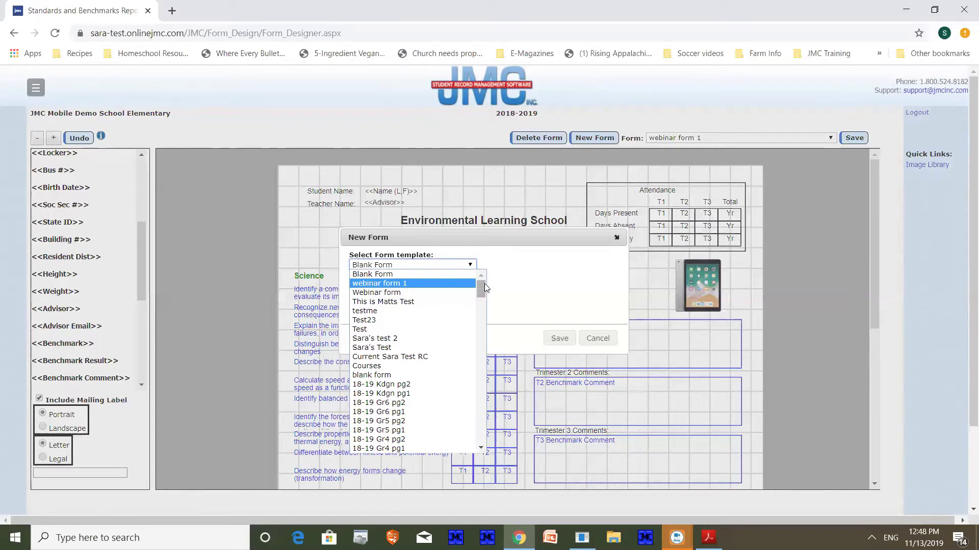
left_click(403, 284)
left_click(389, 288)
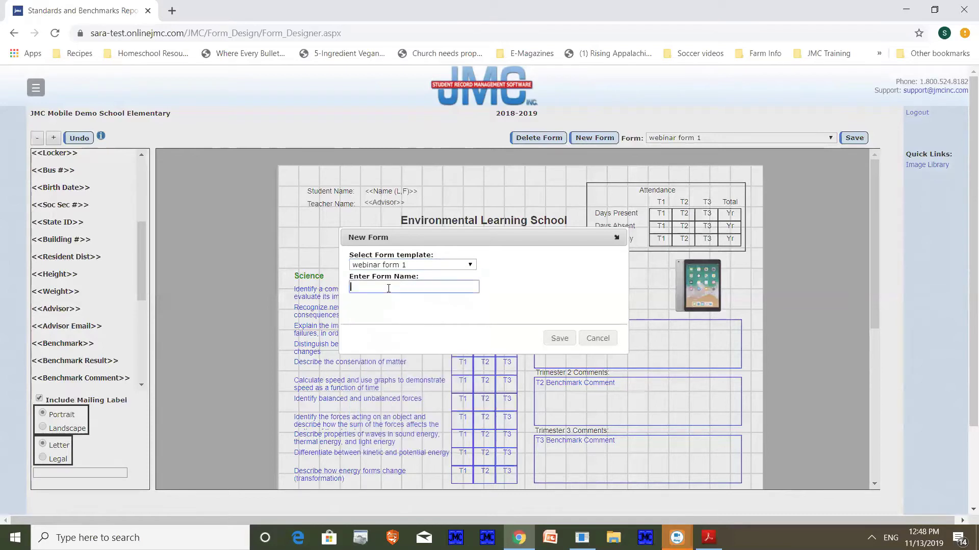
type("webinar form gr 2")
left_click(561, 339)
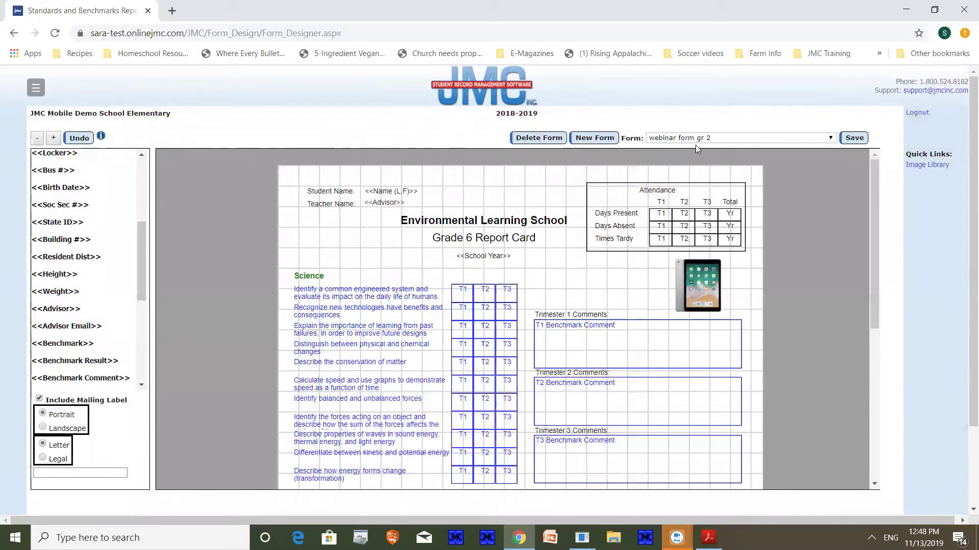
left_click(476, 243)
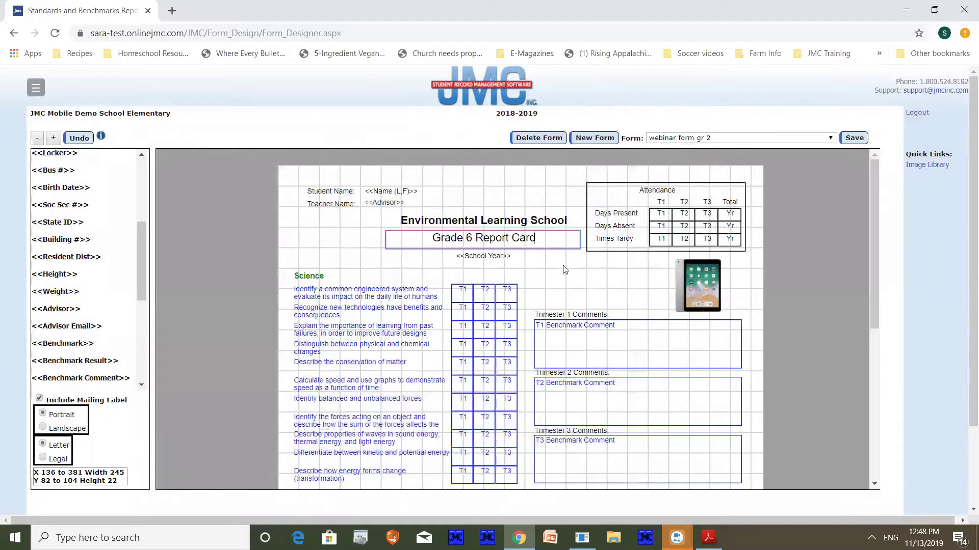
left_click(334, 257)
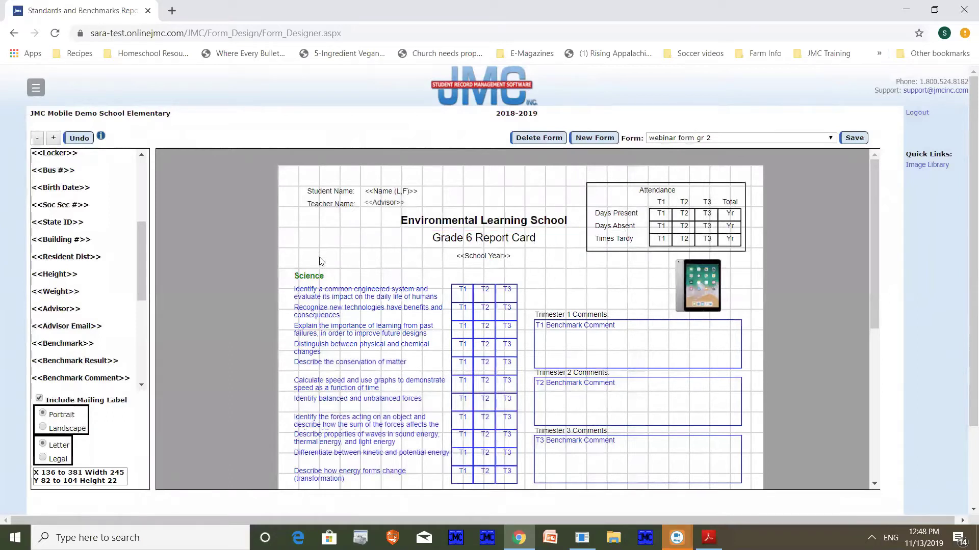
Create another form from the Blank Form template, trying the name "blank form" and then saving it as "blank form 1"
left_click(587, 138)
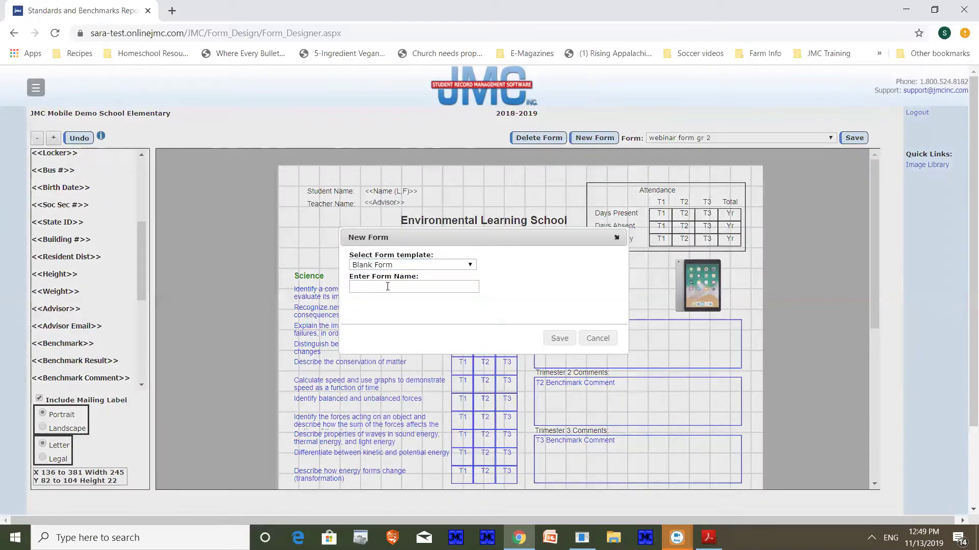
left_click(387, 287)
type("blank form")
left_click(558, 338)
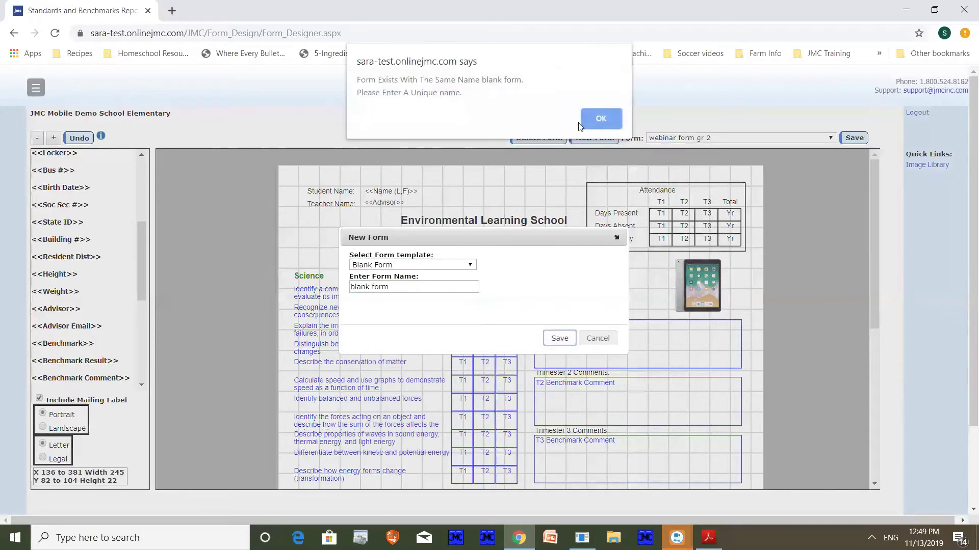
left_click(599, 119)
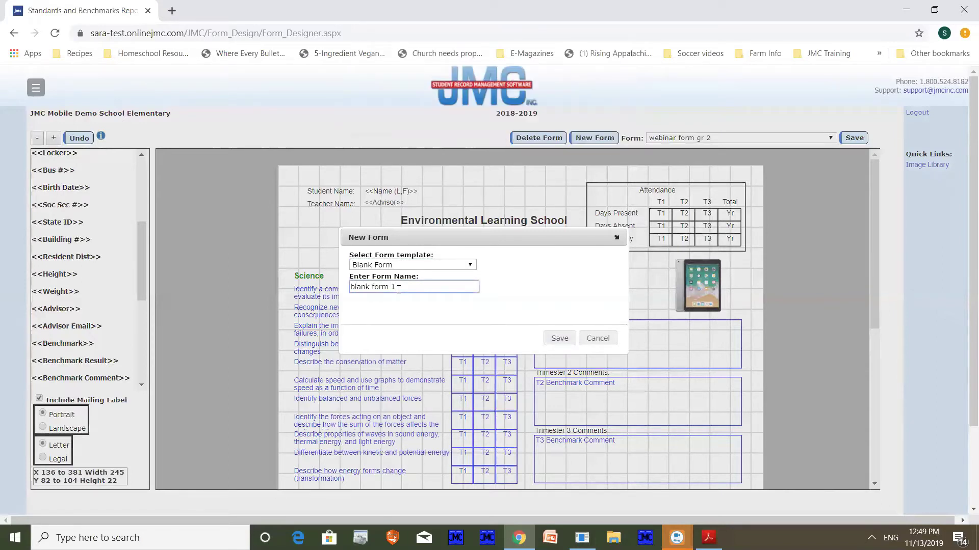
left_click(559, 339)
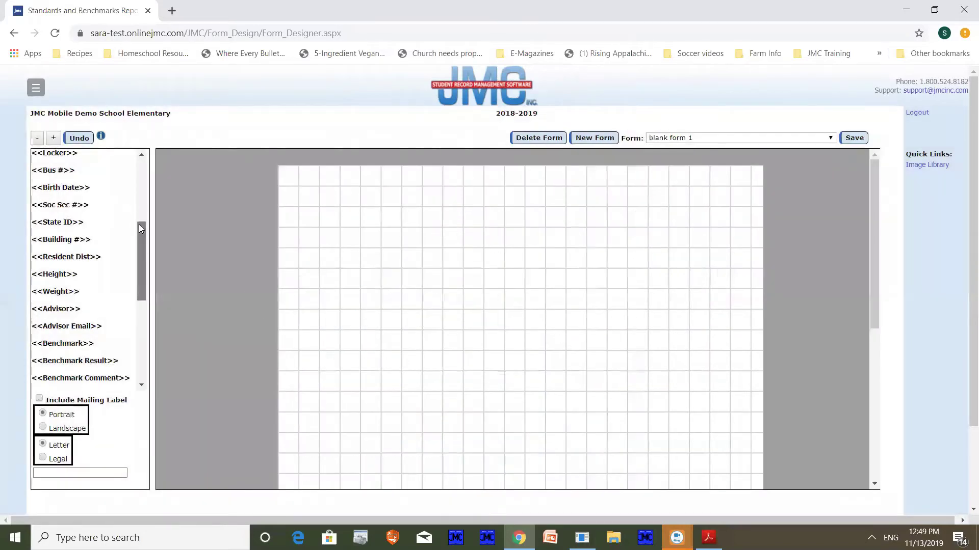
Place a text element near the upper-left corner of the blank page and change its wording to "Student Name:"
left_click_drag(138, 224, 134, 166)
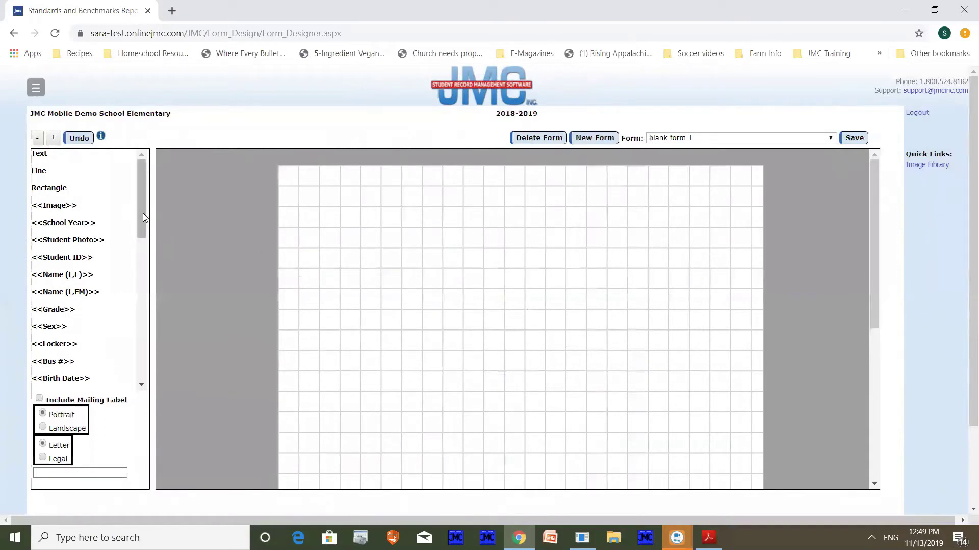
left_click_drag(142, 213, 112, 182)
left_click_drag(181, 162, 350, 212)
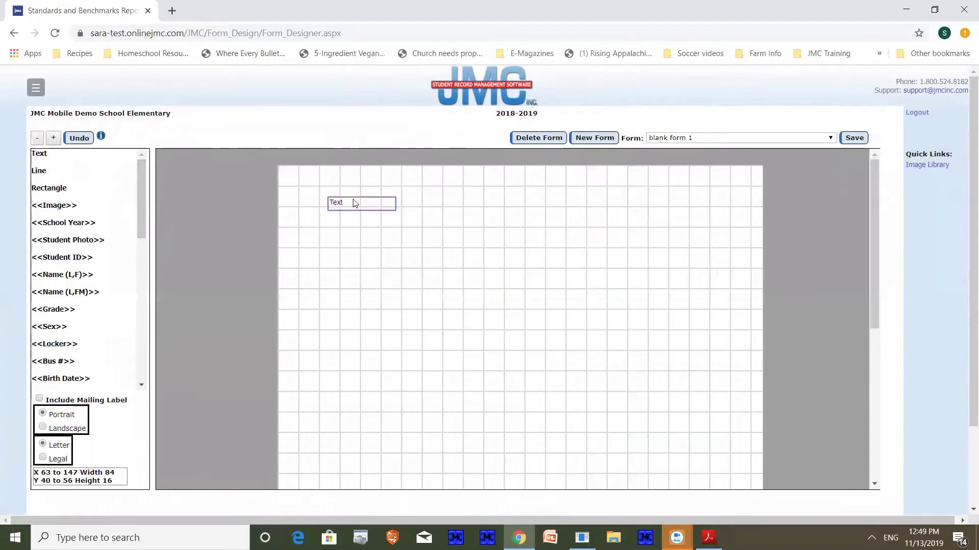
double_click(355, 203)
type("Student Name:")
left_click(357, 233)
Place an Attendance Grid Tris in the upper-right area of the form page
scroll(141, 199, "down", 3)
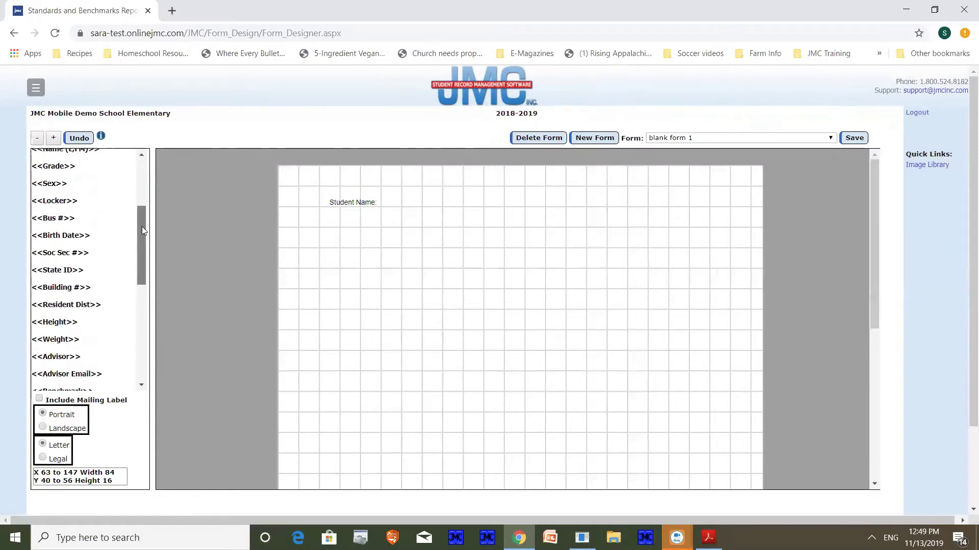
scroll(141, 230, "down", 4)
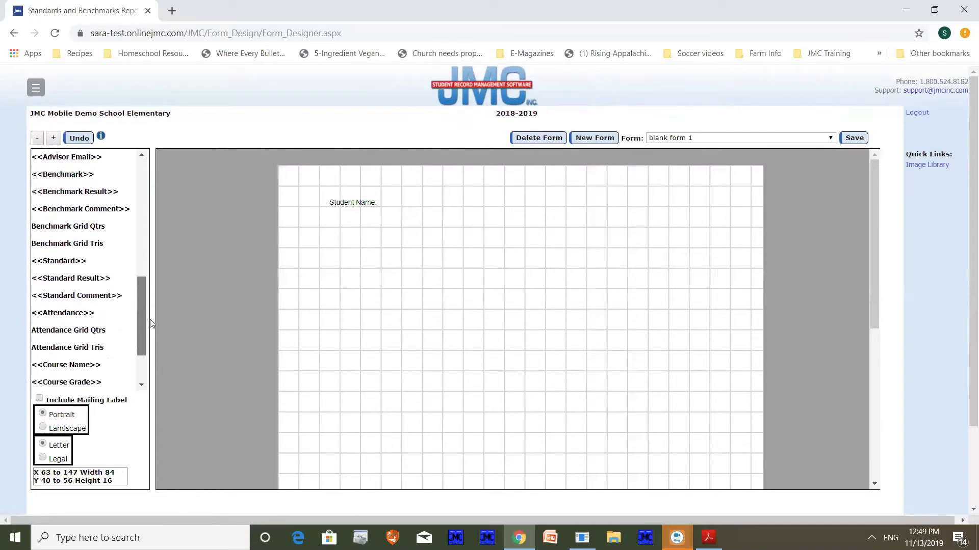
scroll(147, 327, "down", 1)
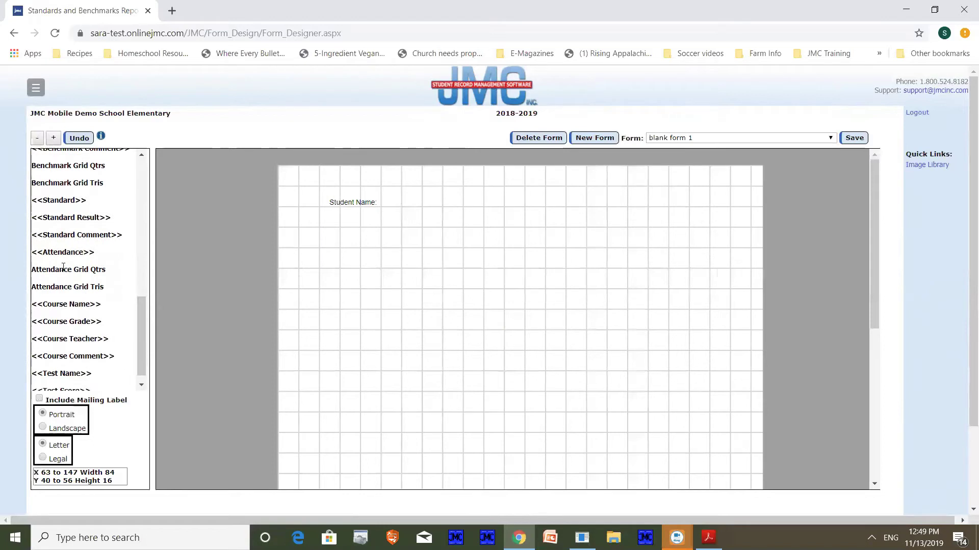
left_click_drag(389, 248, 589, 205)
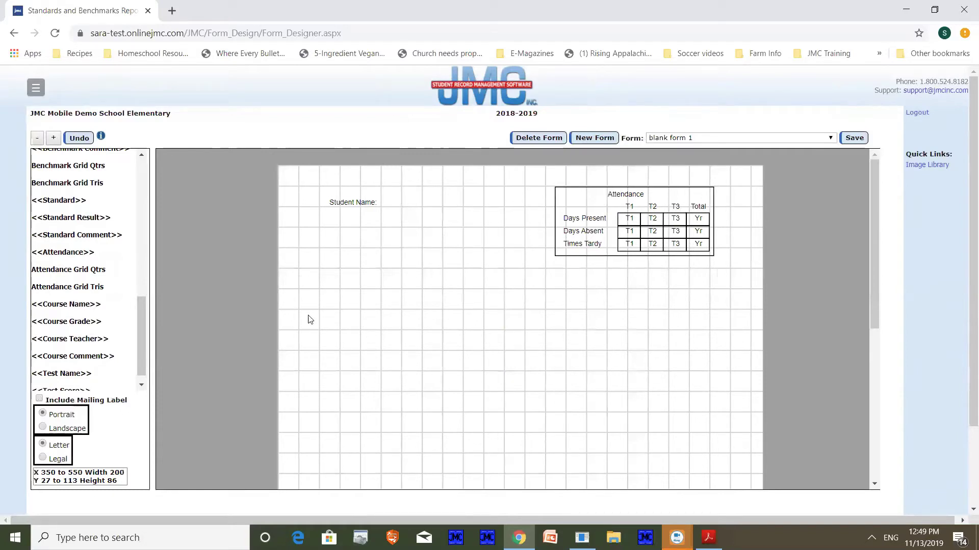
Place a Benchmark Grid Tris below the student name for subject area Grade 1, standard Language Arts and group All Grade levels
left_click_drag(142, 330, 143, 281)
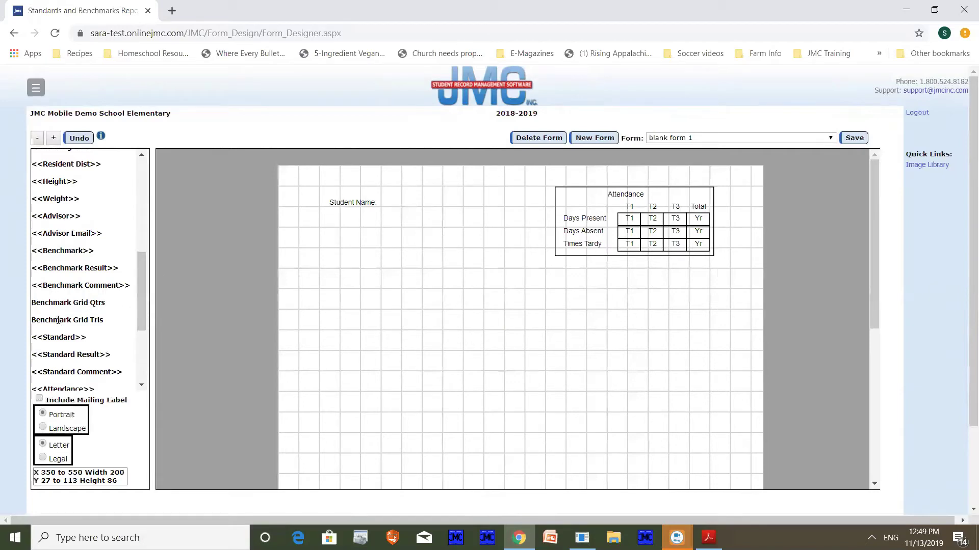
left_click_drag(295, 289, 345, 311)
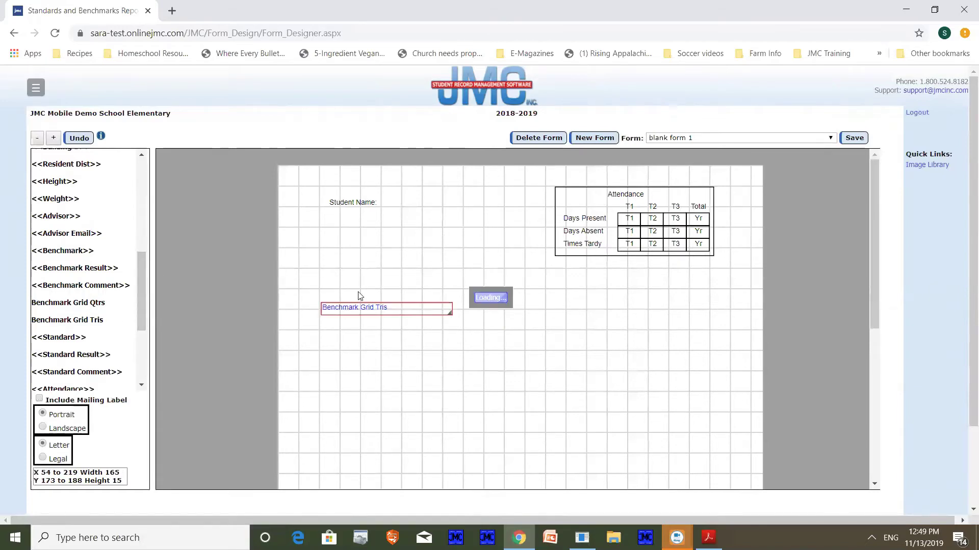
left_click(436, 225)
left_click(434, 268)
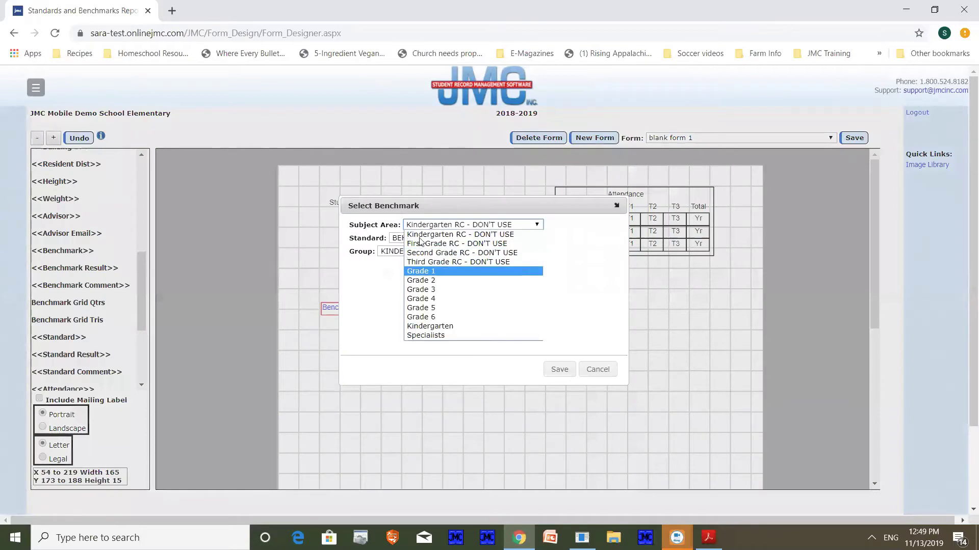
left_click(419, 251)
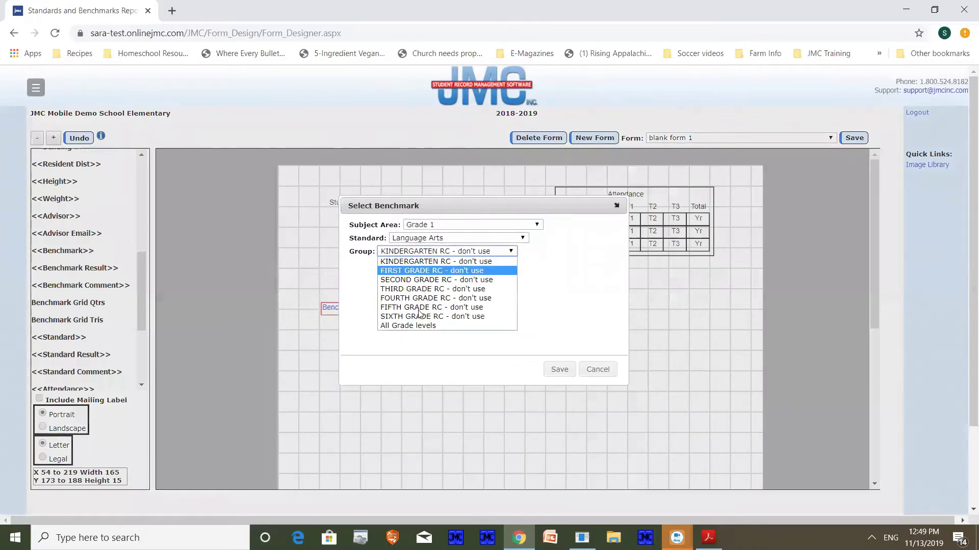
left_click(419, 327)
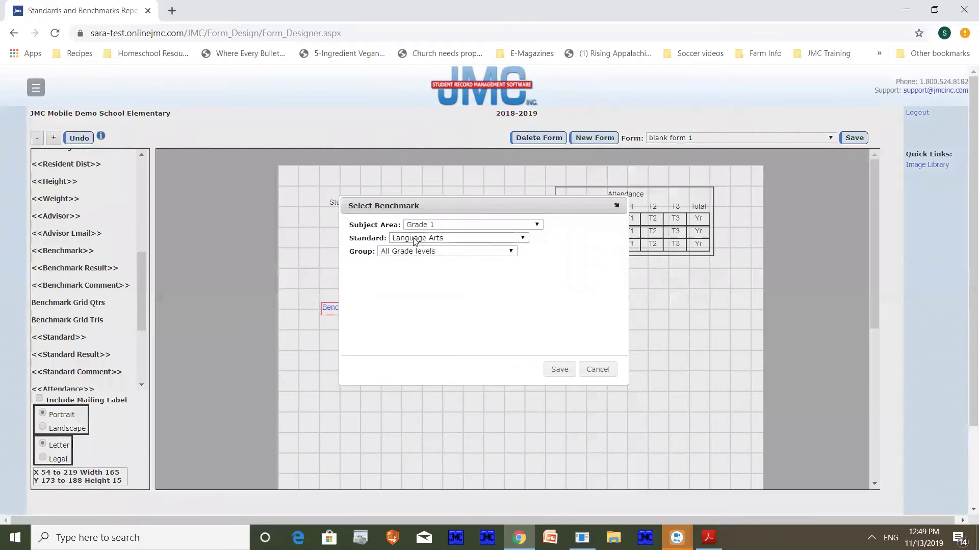
left_click(555, 369)
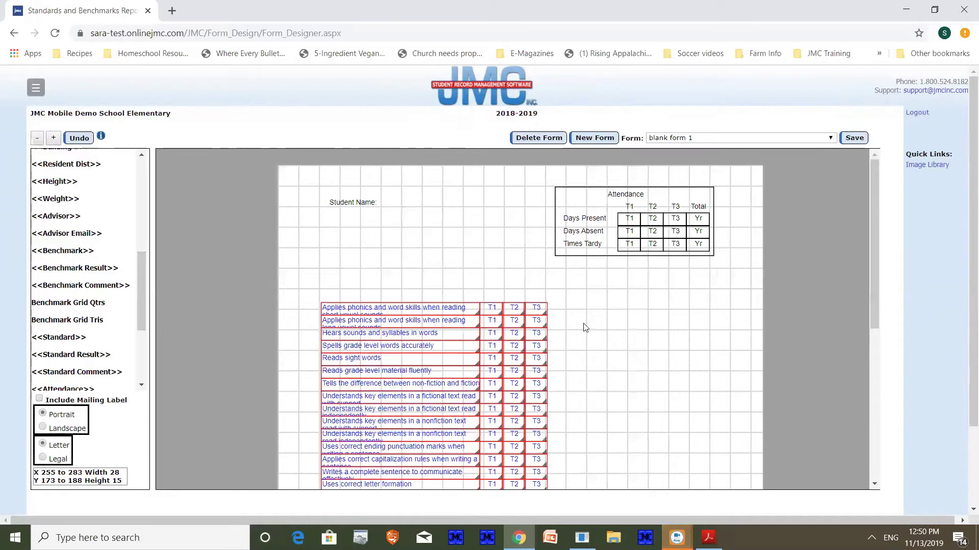
Increase the height of the second benchmark row, including its T1, T2 and T3 boxes, to about 18
left_click(359, 323)
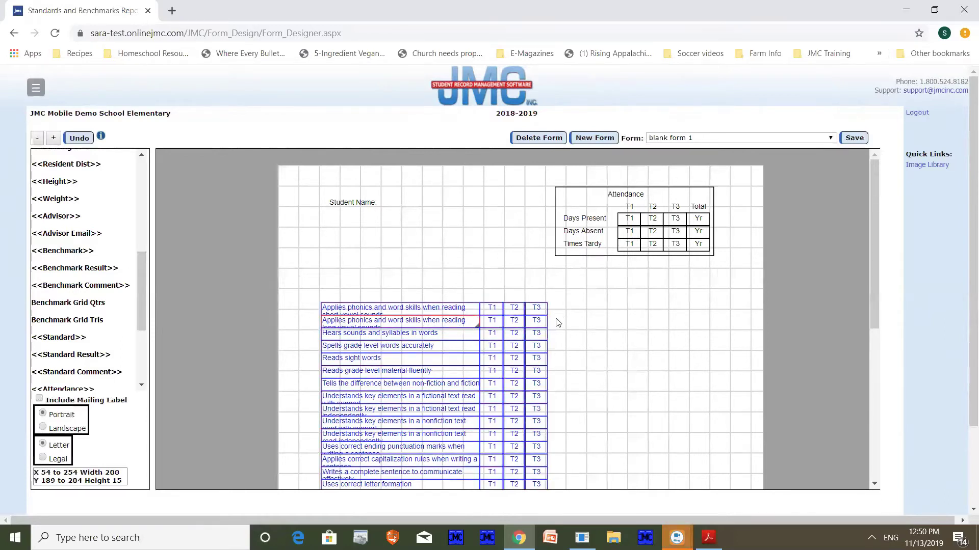
left_click_drag(495, 323, 472, 324)
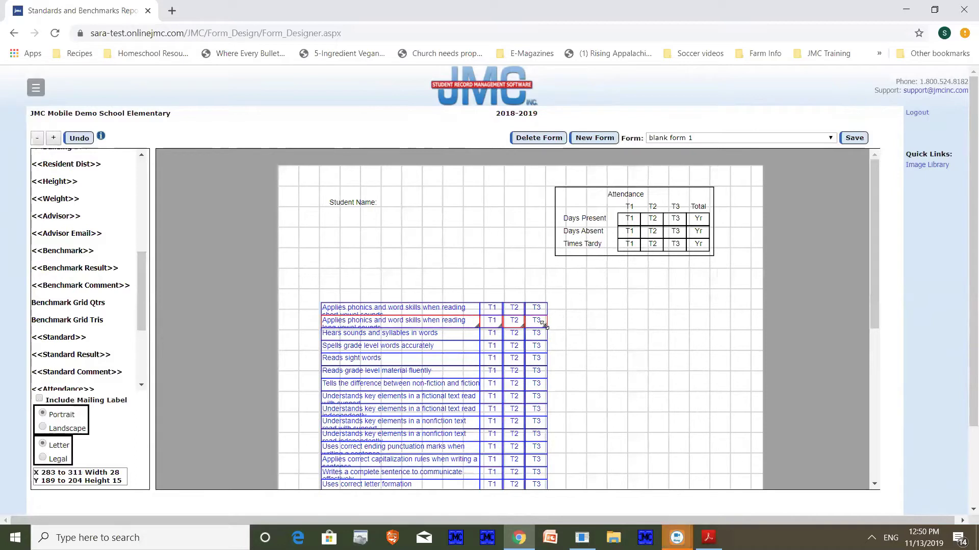
left_click_drag(545, 328, 545, 330)
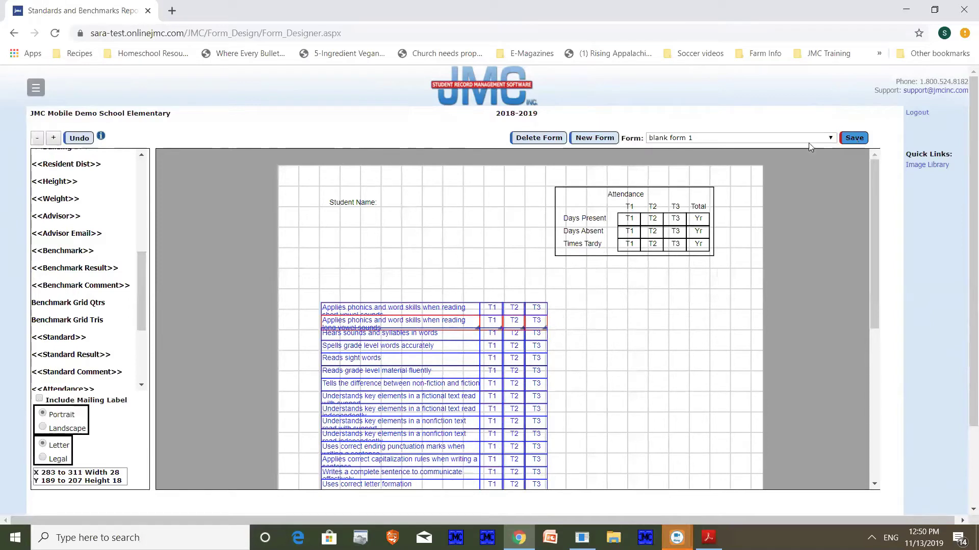
left_click(596, 141)
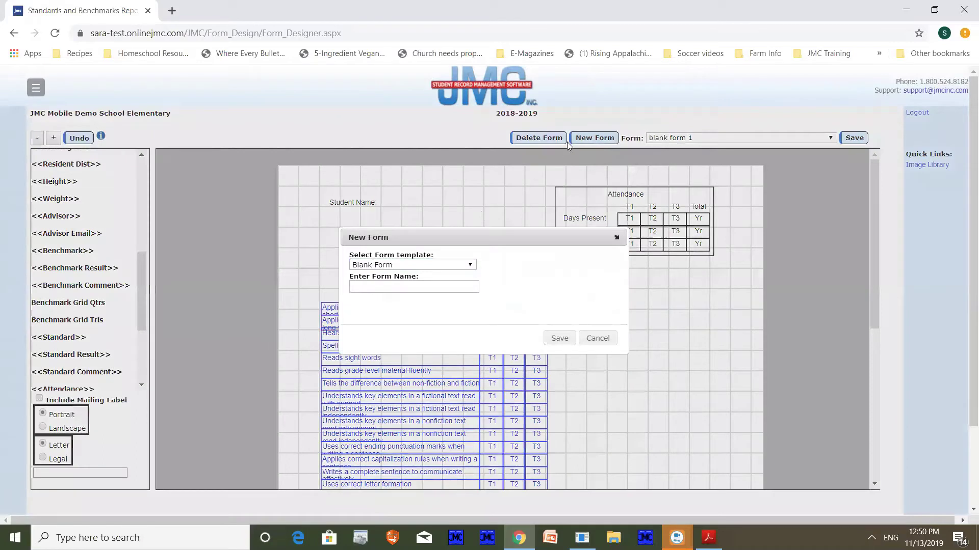
left_click(396, 265)
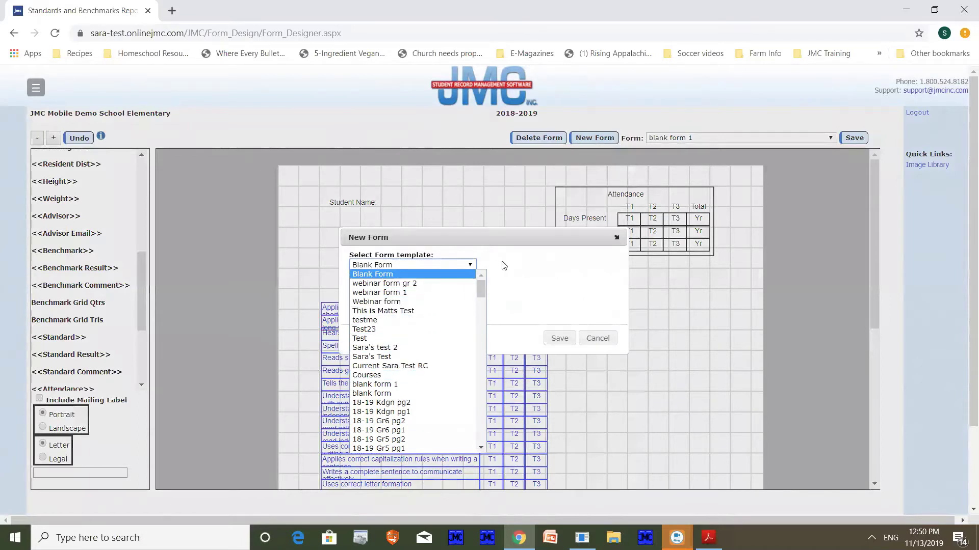
left_click(407, 275)
left_click(395, 285)
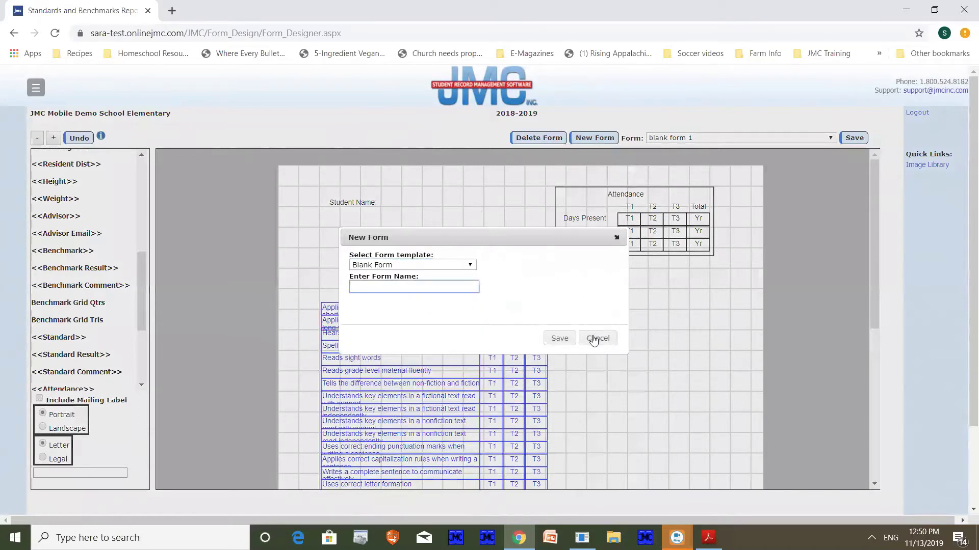
left_click(595, 339)
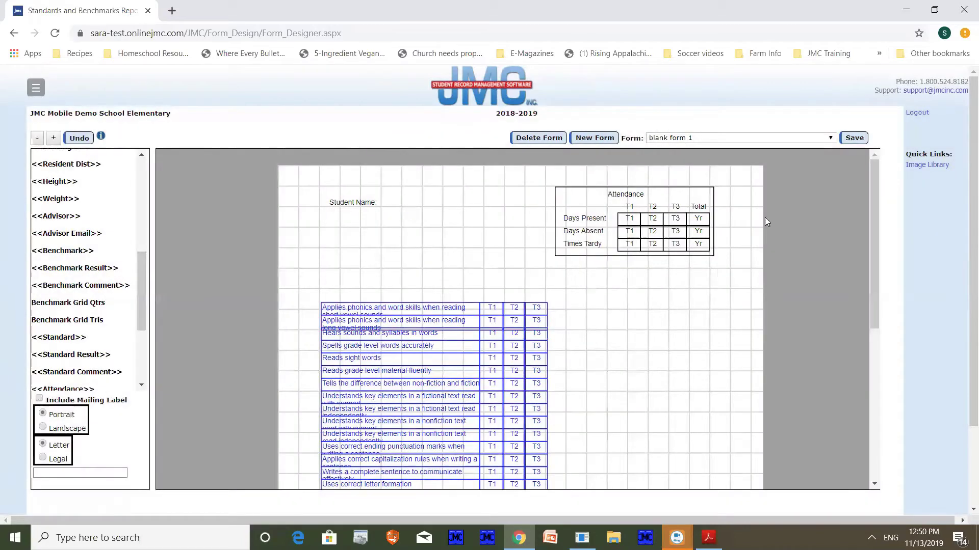
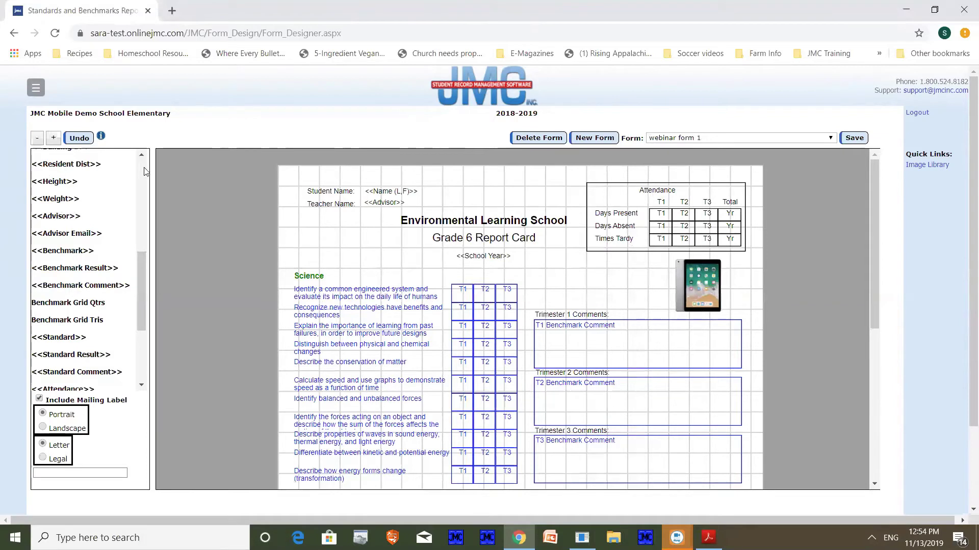
Place a Name (L,F) field just above the Science heading, resize it to about 192 by 12 and view its formatting options
scroll(56, 183, "up", 4)
left_click_drag(59, 202, 309, 245)
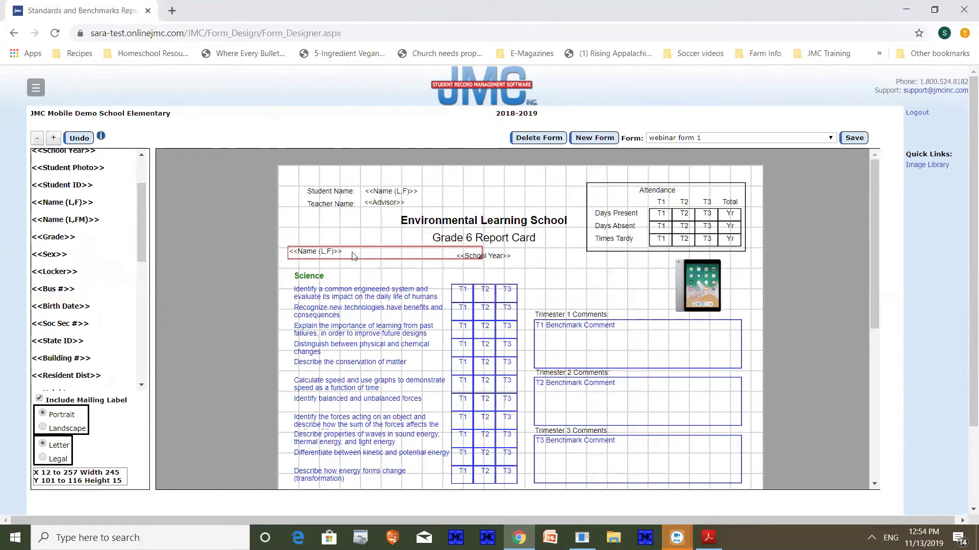
left_click_drag(392, 255, 392, 265)
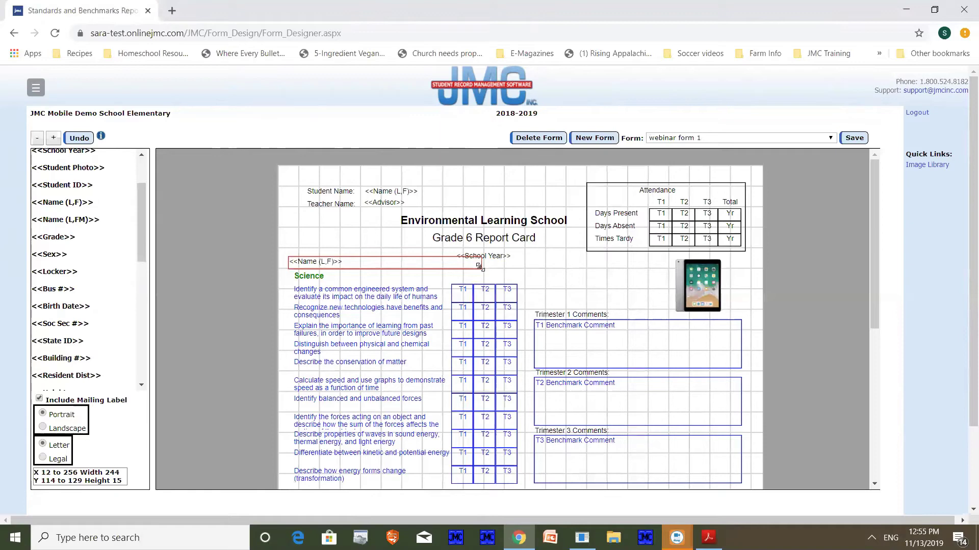
left_click_drag(480, 267, 443, 266)
left_click(374, 263)
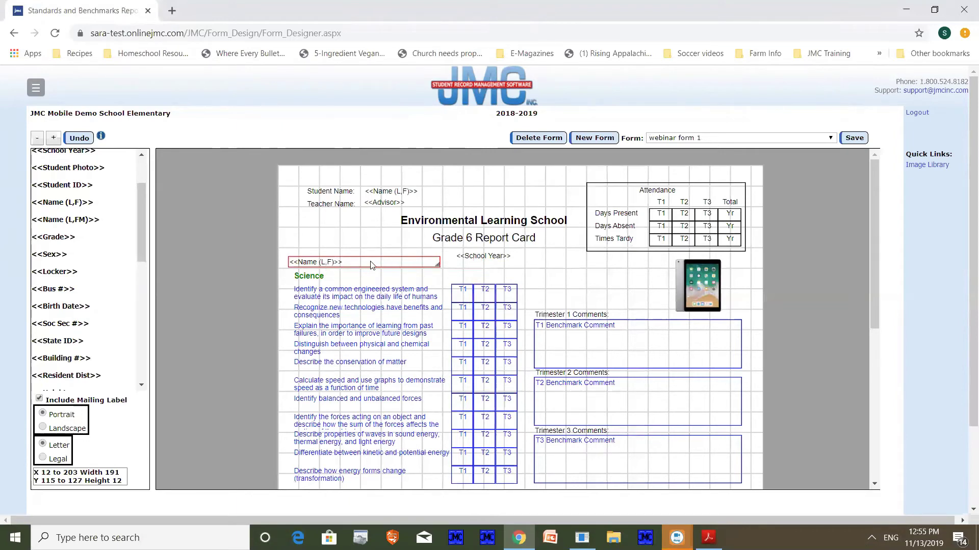
mouse_move(370, 264)
left_mouse_down()
mouse_move(366, 234)
mouse_move(367, 262)
left_mouse_up()
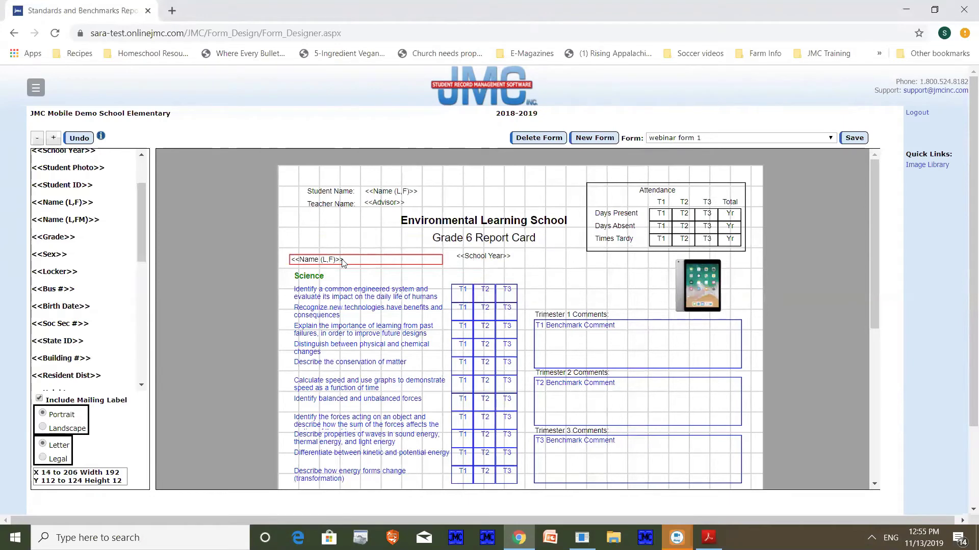
double_click(342, 262)
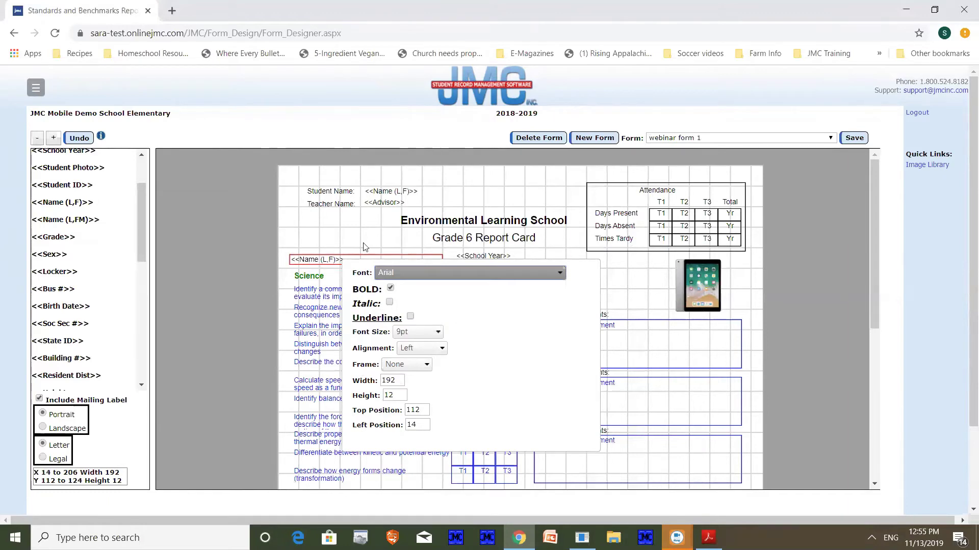
left_click(278, 246)
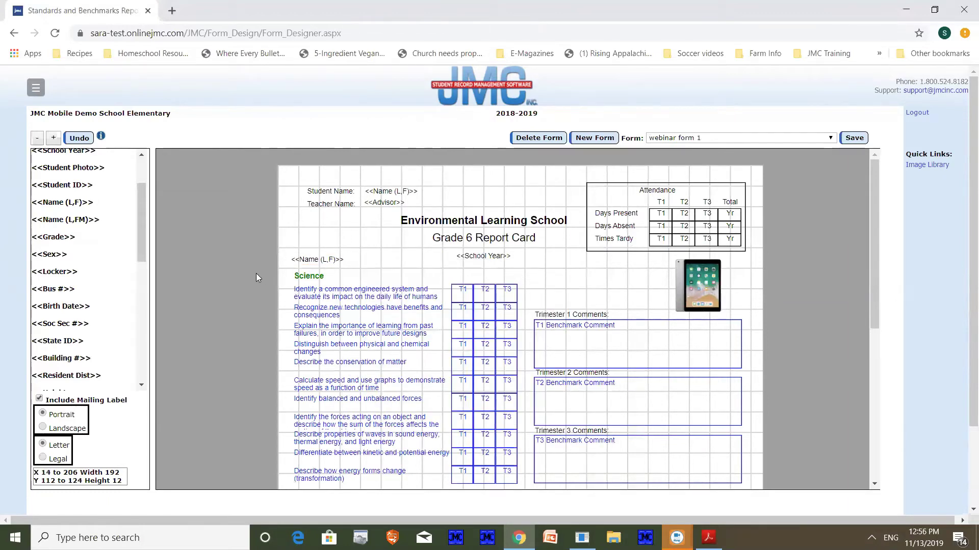
Nudge the T3 boxes of the first and third Science benchmarks slightly to the right, out of line with their column
left_click(508, 295)
key("Right")
key("Right")
key("Right")
key("Right")
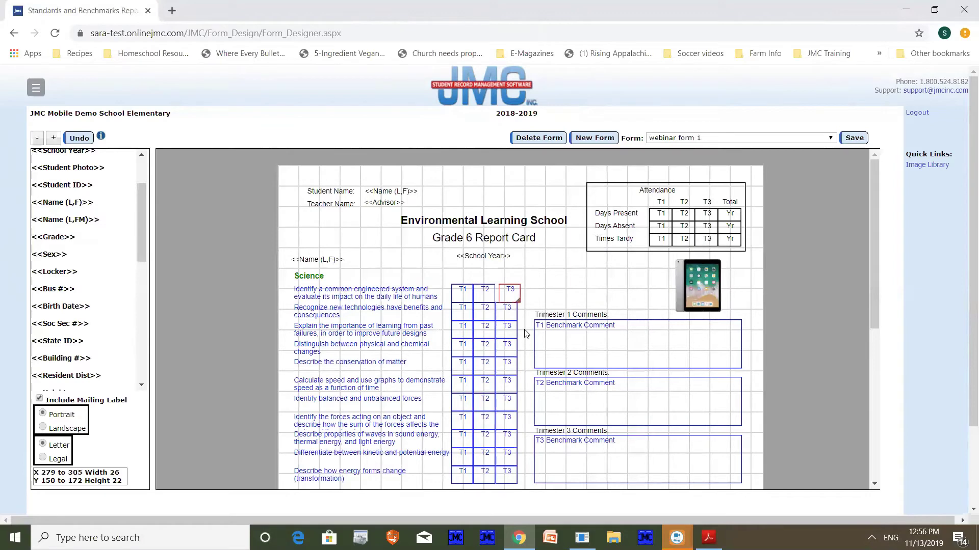
left_click_drag(527, 328, 507, 333)
key("Right")
key("Right")
key("Right")
key("Right")
key("Right")
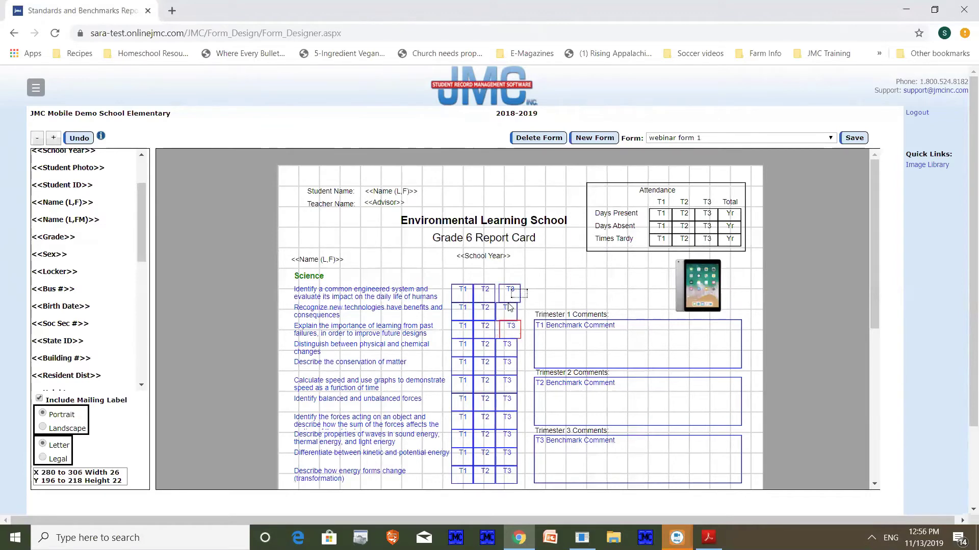
Select the T3 boxes of the first three Science benchmarks and bring them back in line with the T3 column, at left position 275
left_click_drag(526, 289, 509, 334)
left_click_drag(508, 334, 507, 330)
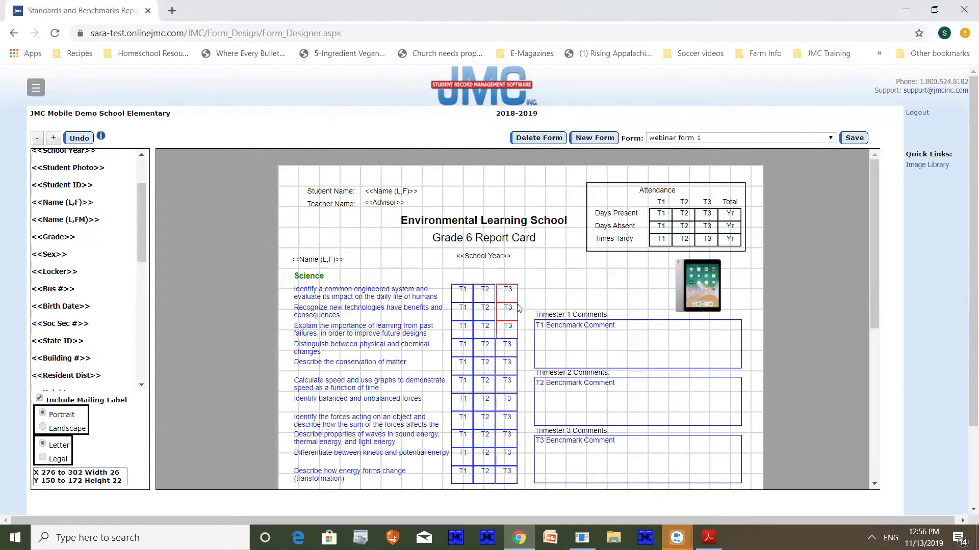
key("Left")
key("Left")
key("Right")
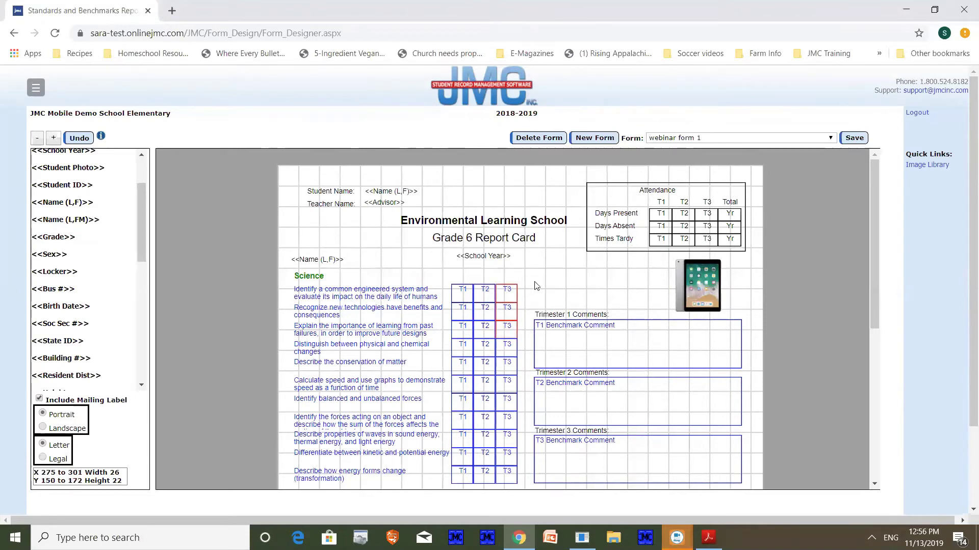
left_click(422, 294)
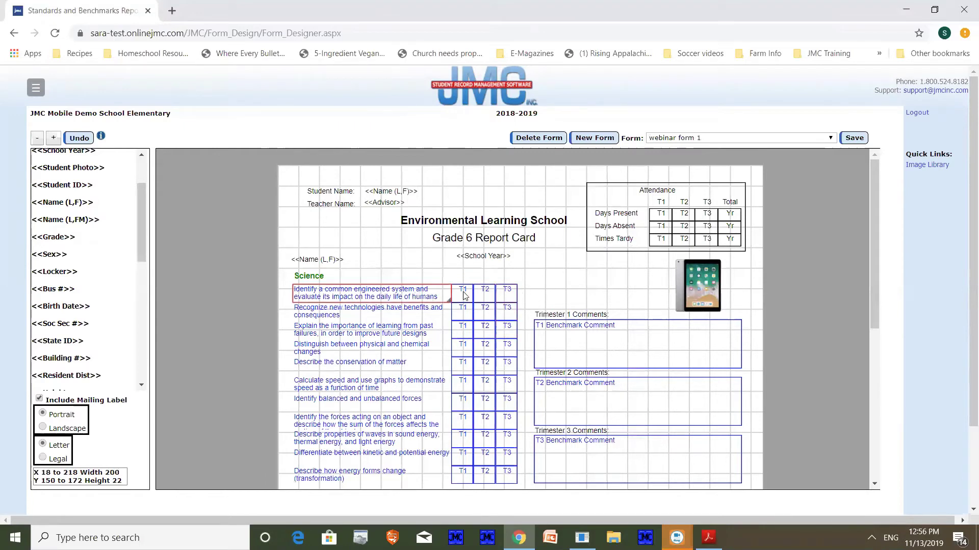
left_click(462, 296, "ctrl")
left_click(485, 295, "ctrl")
left_click(504, 319, "ctrl")
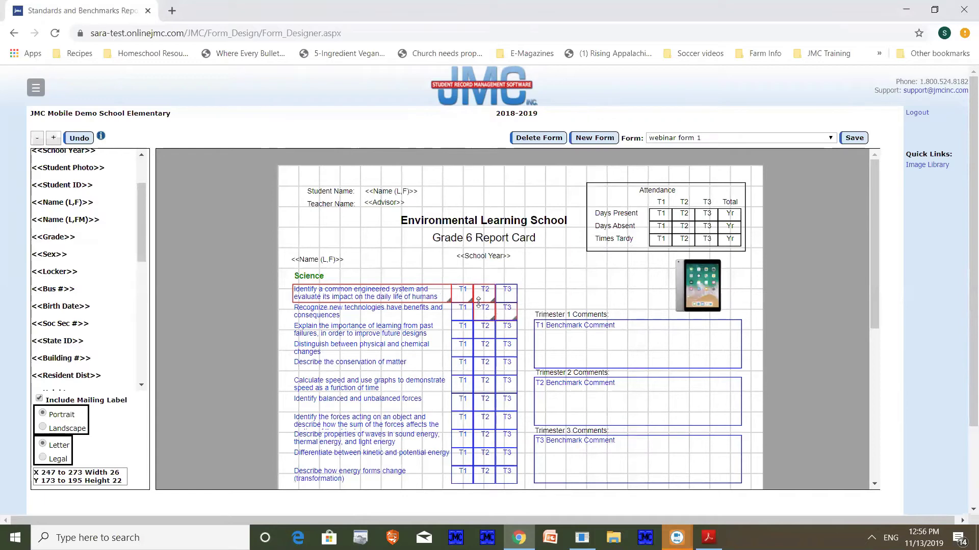
left_click(555, 287)
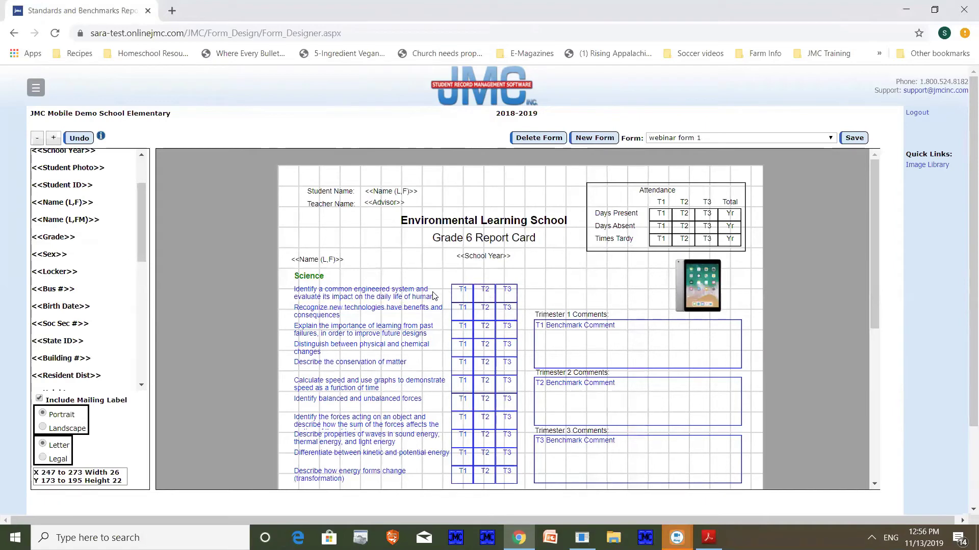
Format the first Science benchmark row, including its T1, T2 and T3 boxes, as italic in the Georgia font
left_click_drag(539, 282, 443, 300)
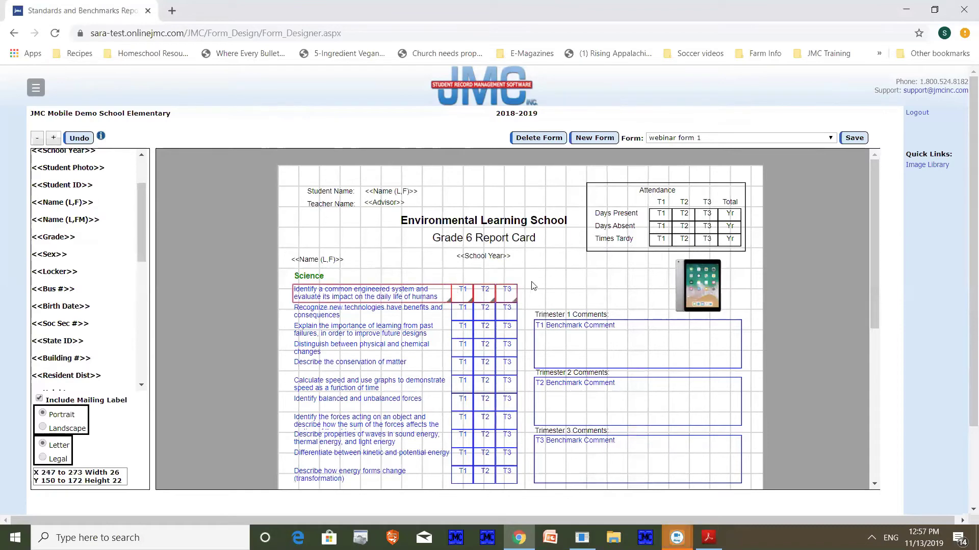
right_click(507, 295)
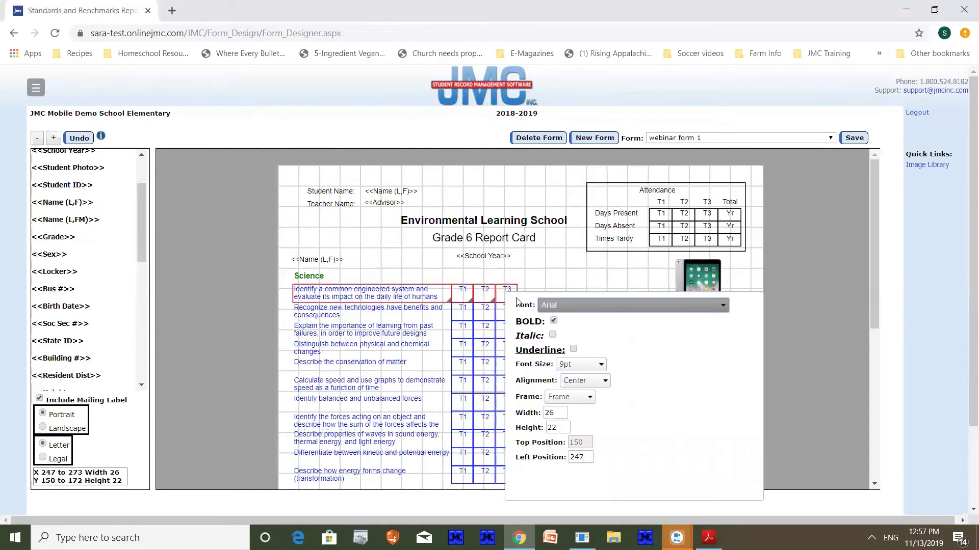
left_click(553, 335)
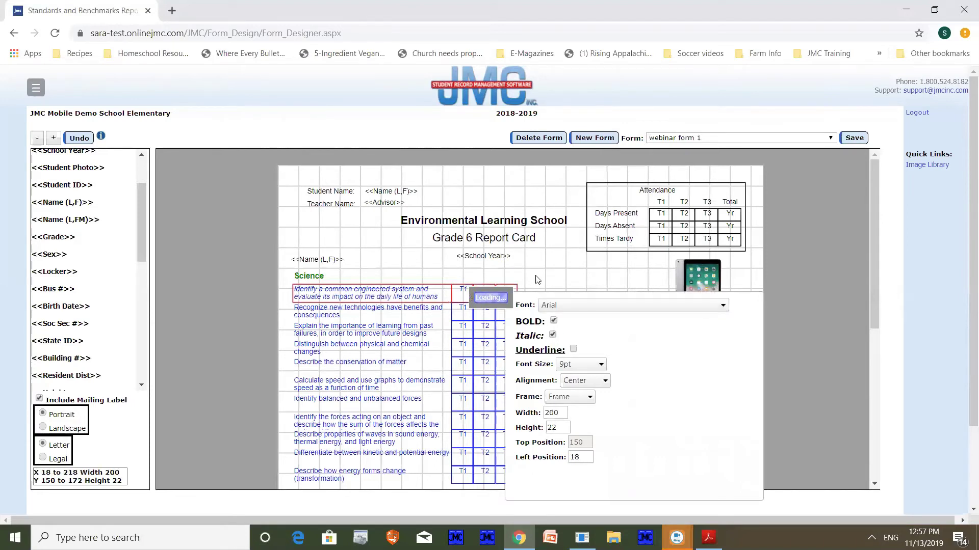
left_click(550, 307)
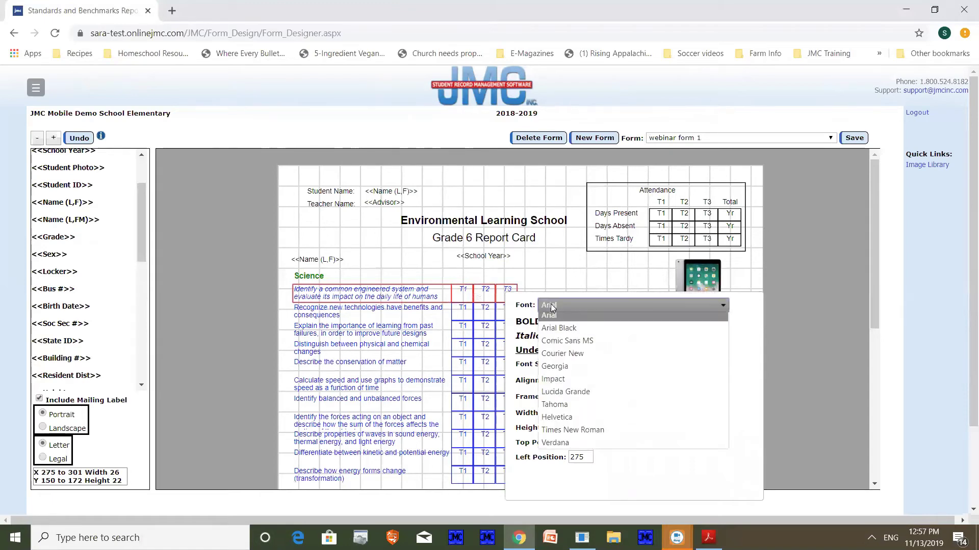
left_click(557, 373)
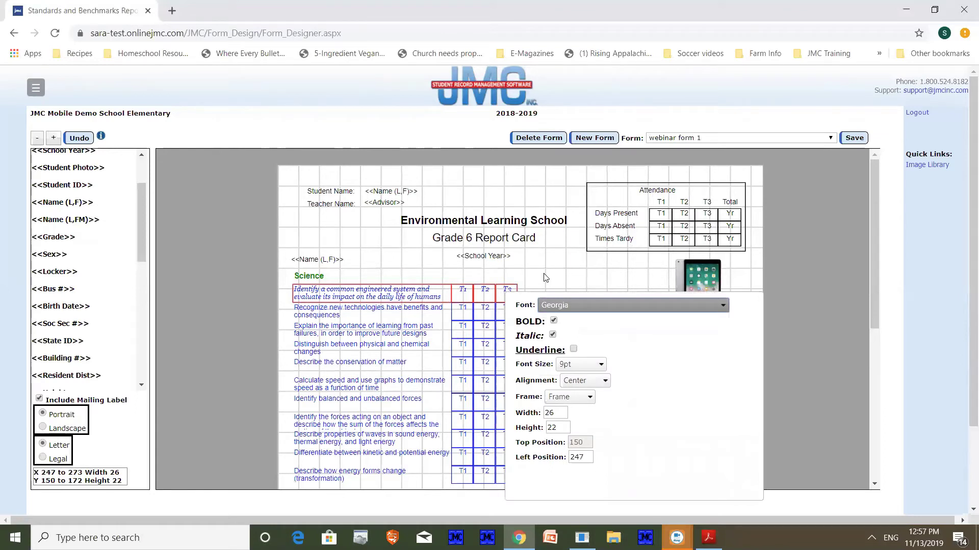
left_click(544, 274)
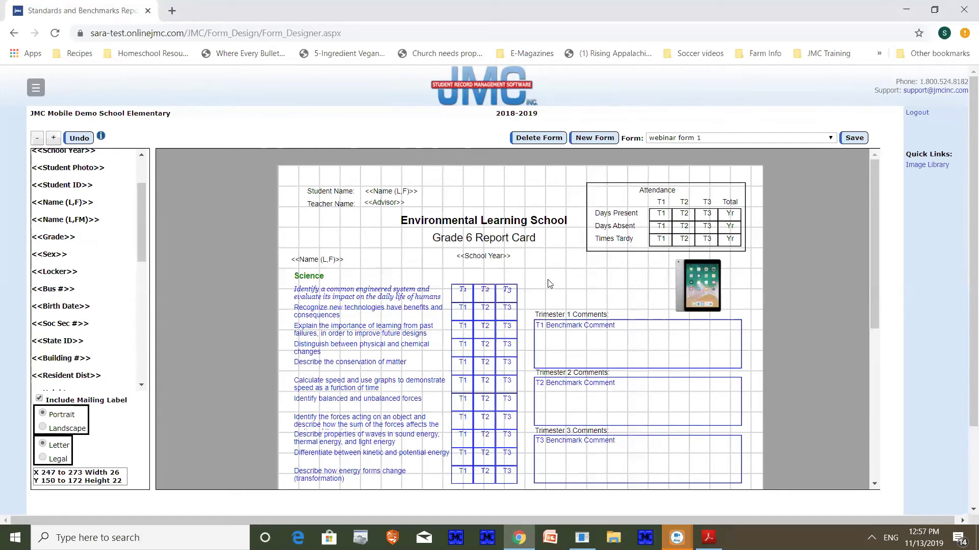
Delete the extra Name (L,F) field above the Science heading
left_click(320, 262)
key("Delete")
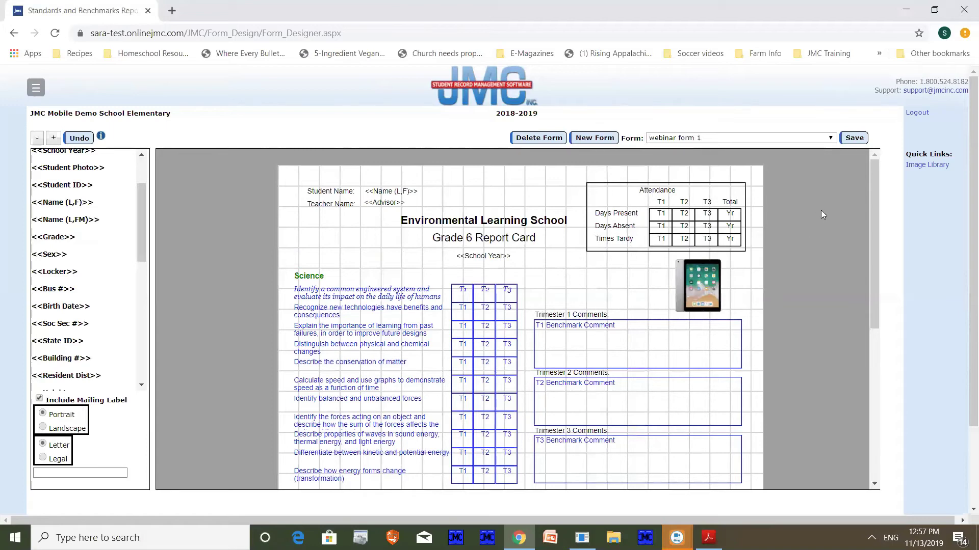
left_click_drag(871, 186, 872, 187)
left_click_drag(873, 208, 874, 229)
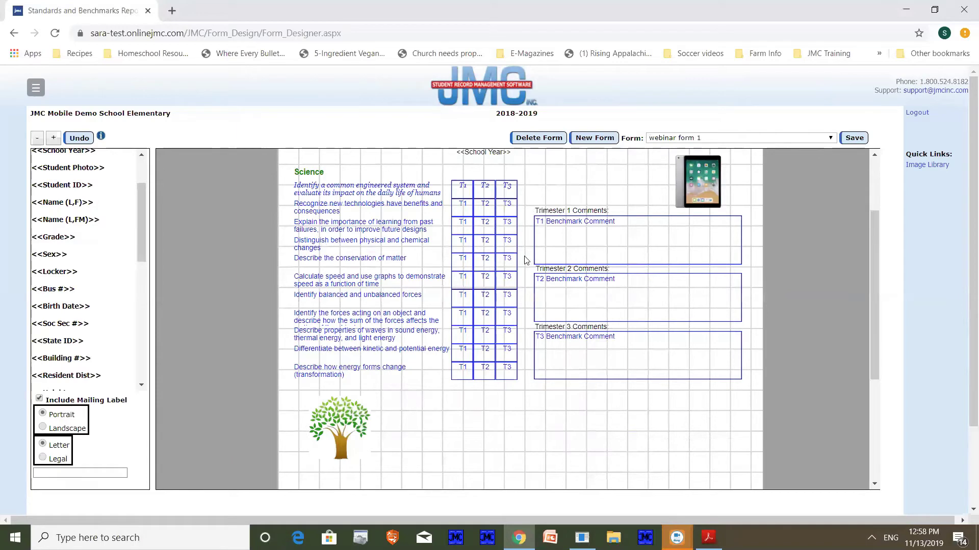
Set the height of the "Describe the conservation of matter" benchmark row, including its T1, T2 and T3 boxes, to 15
left_click_drag(525, 260, 396, 266)
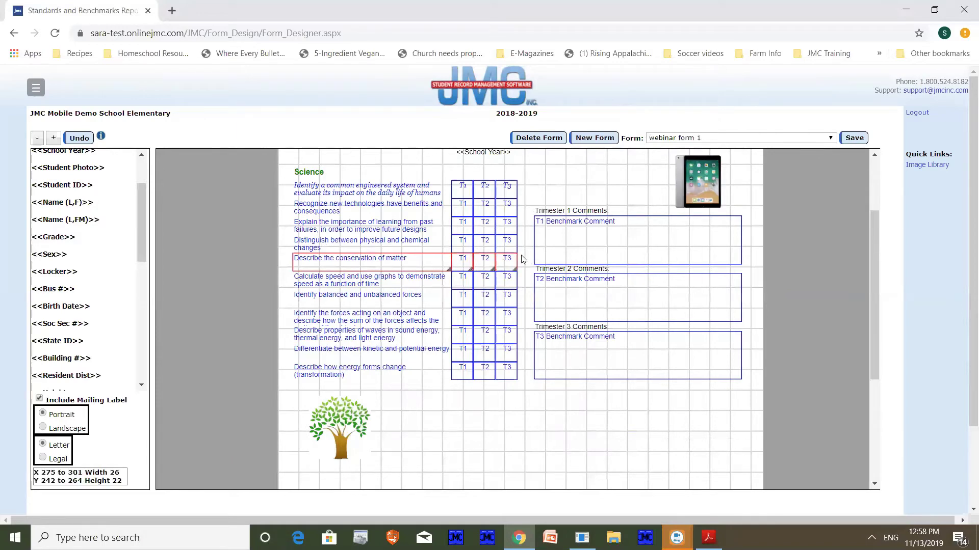
right_click(505, 264)
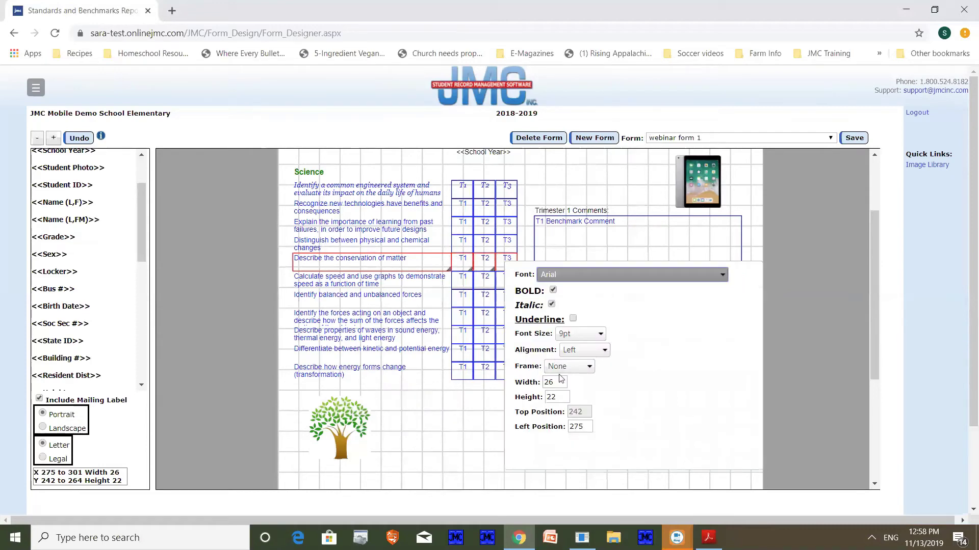
scroll(560, 338, "down", 2)
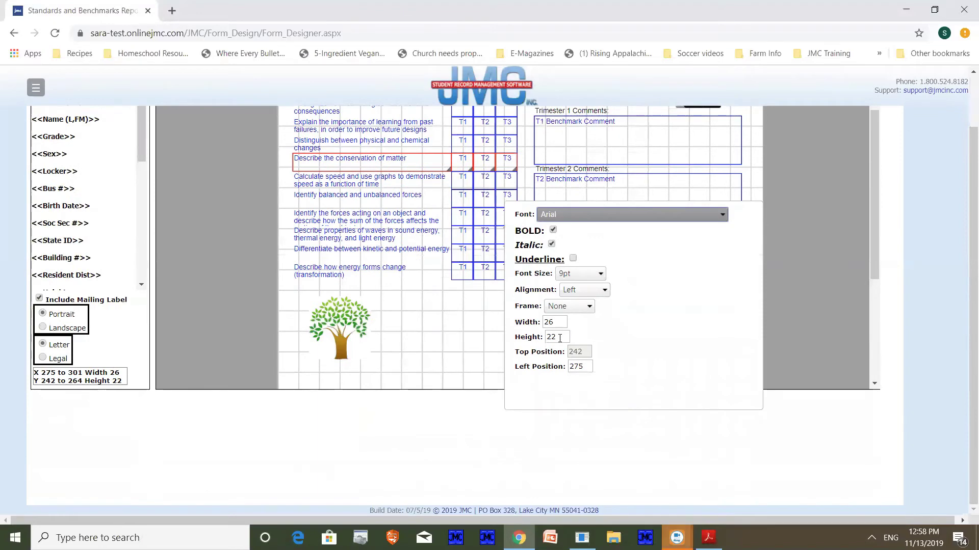
double_click(556, 337)
type("15")
key("Return")
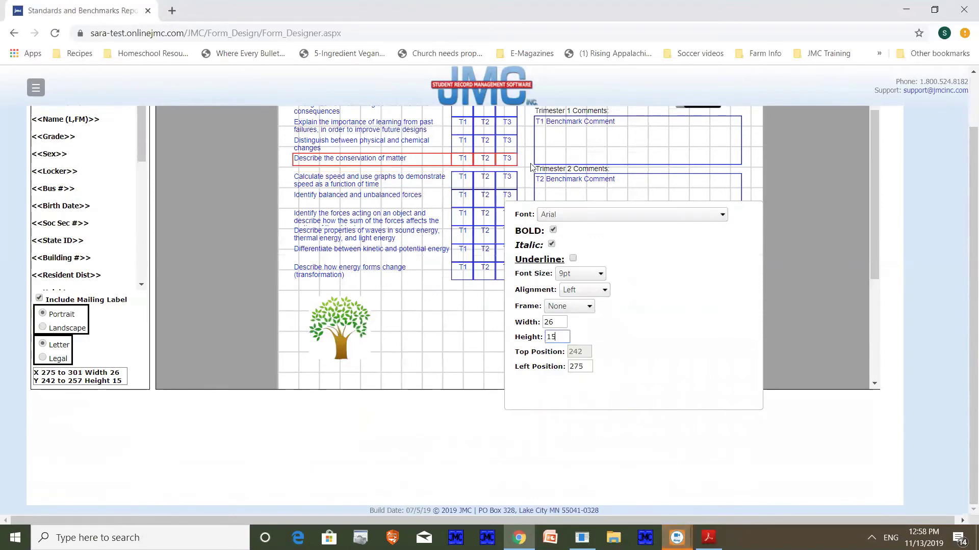
scroll(530, 166, "up", 3)
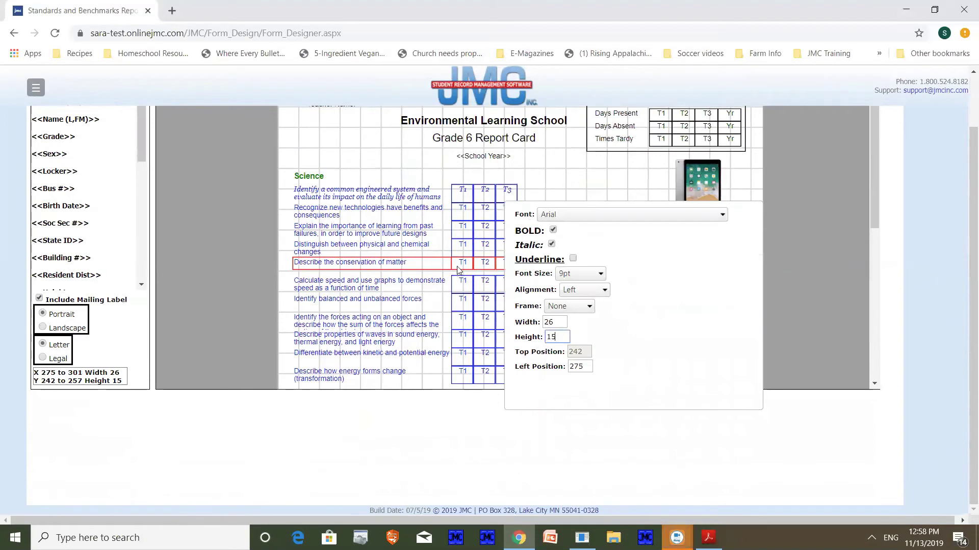
left_click(542, 184)
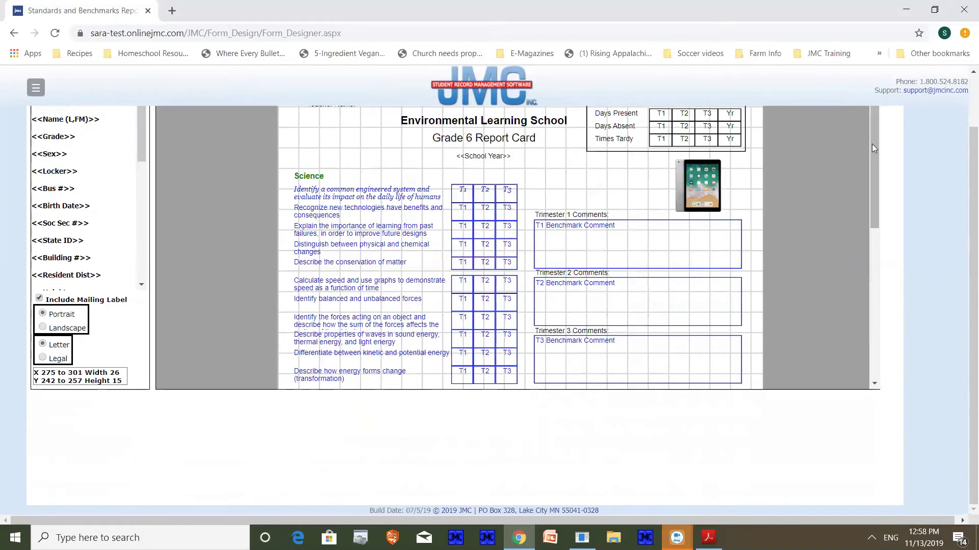
Move the tree image below the Trimester 3 comment box, to about X 377, Y 426
scroll(872, 153, "down", 3)
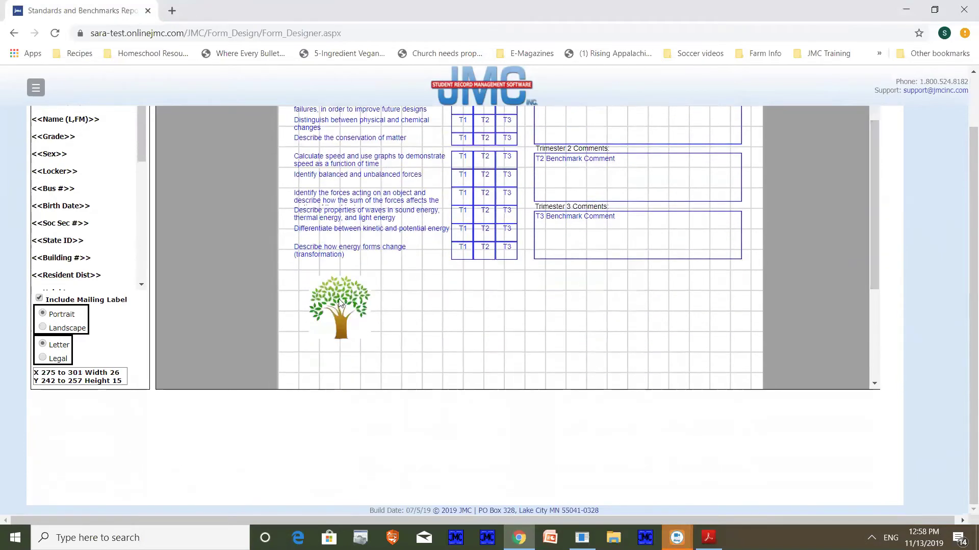
left_click(336, 302)
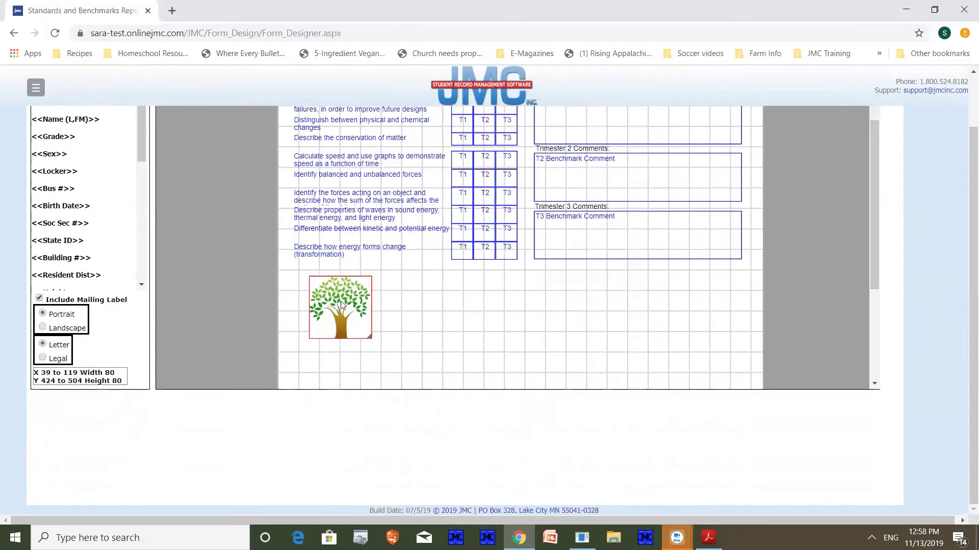
left_click_drag(331, 301, 586, 302)
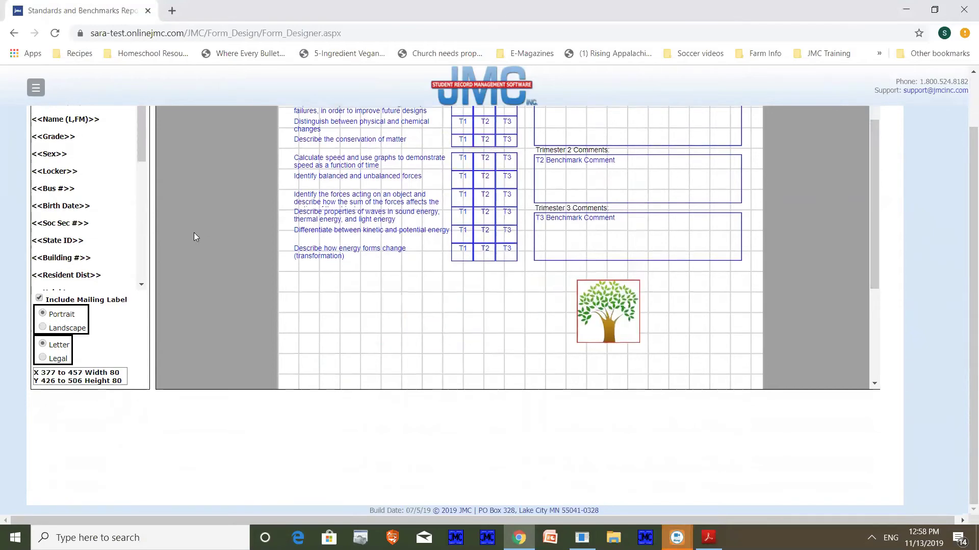
Place an image field without a picture at the Science heading, about X 26, Y 73, and view the image library
scroll(194, 232, "up", 3)
scroll(193, 233, "down", 2)
scroll(141, 146, "up", 3)
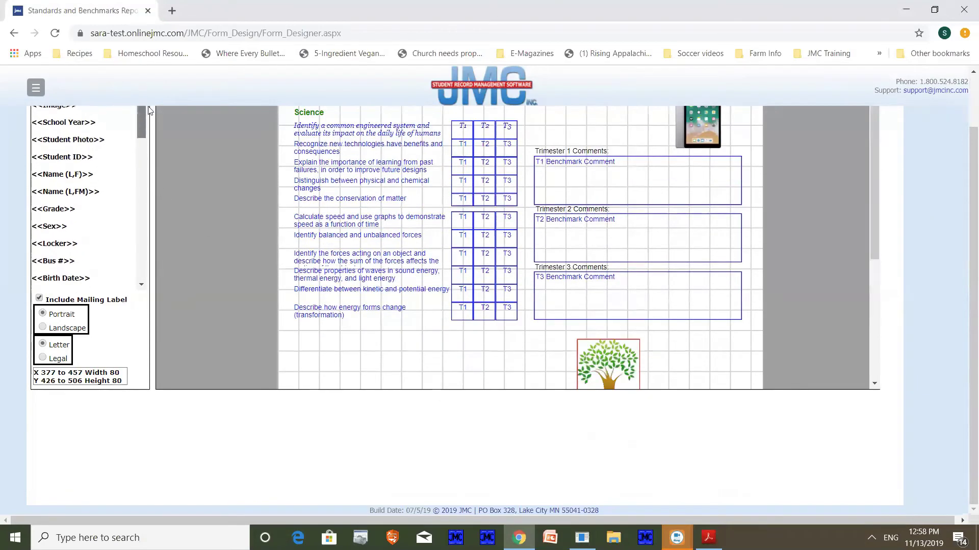
scroll(190, 162, "up", 3)
scroll(109, 225, "up", 3)
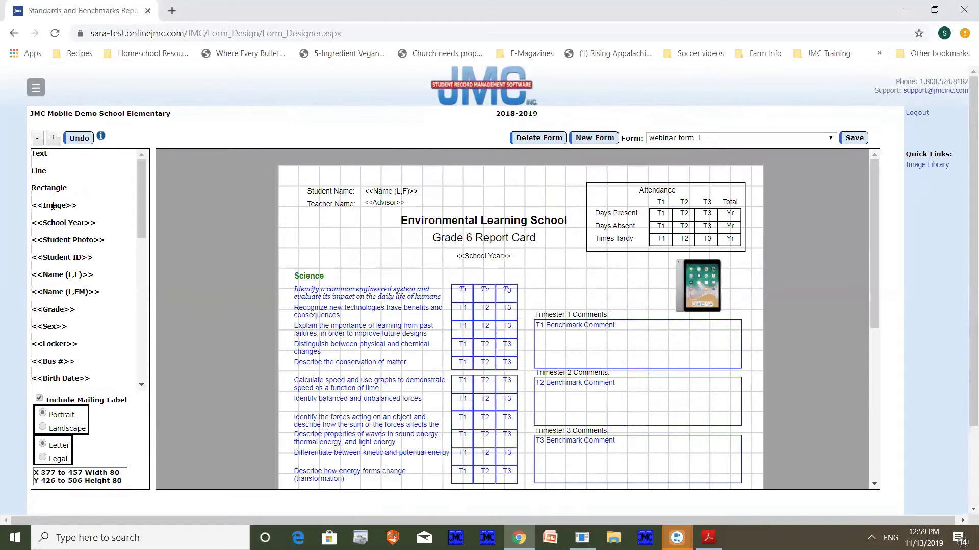
left_click_drag(55, 206, 321, 228)
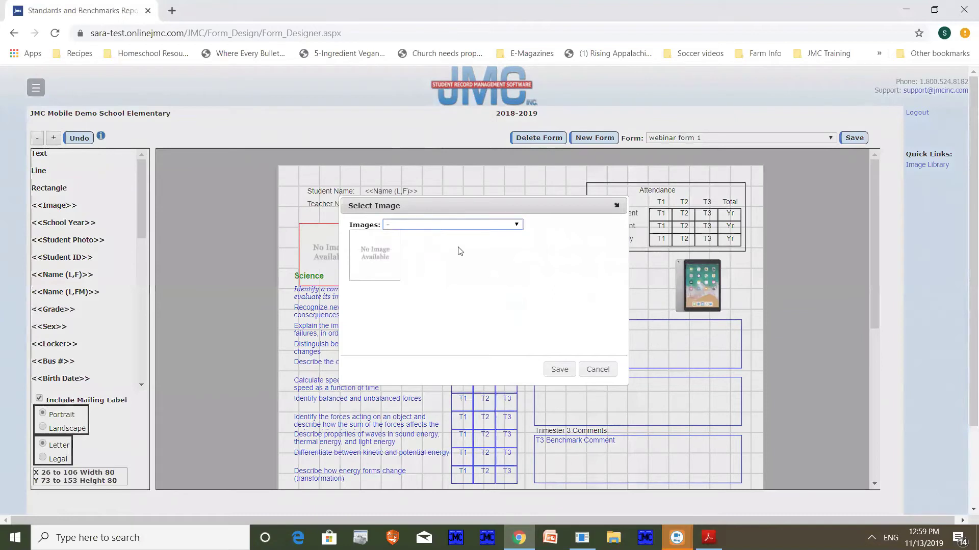
left_click(401, 224)
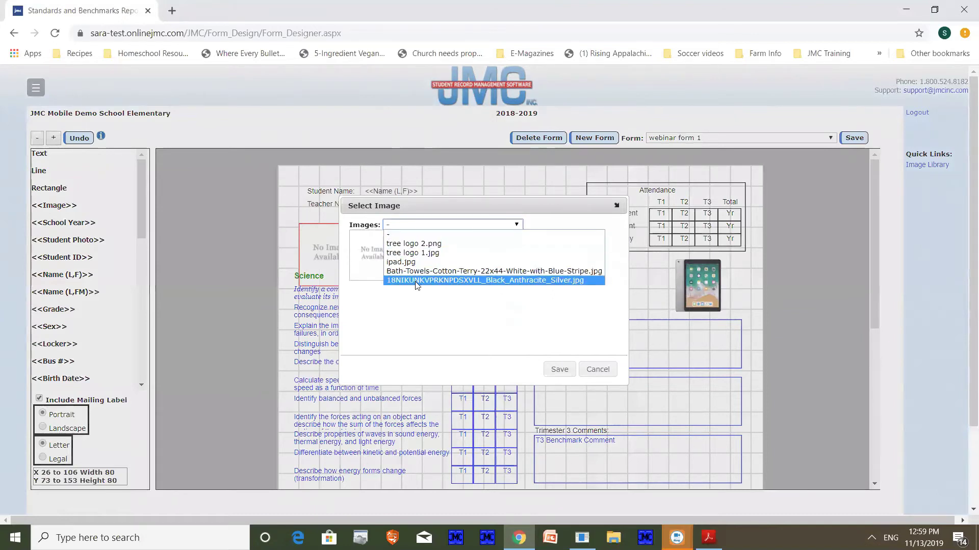
left_click(591, 373)
left_click(591, 373)
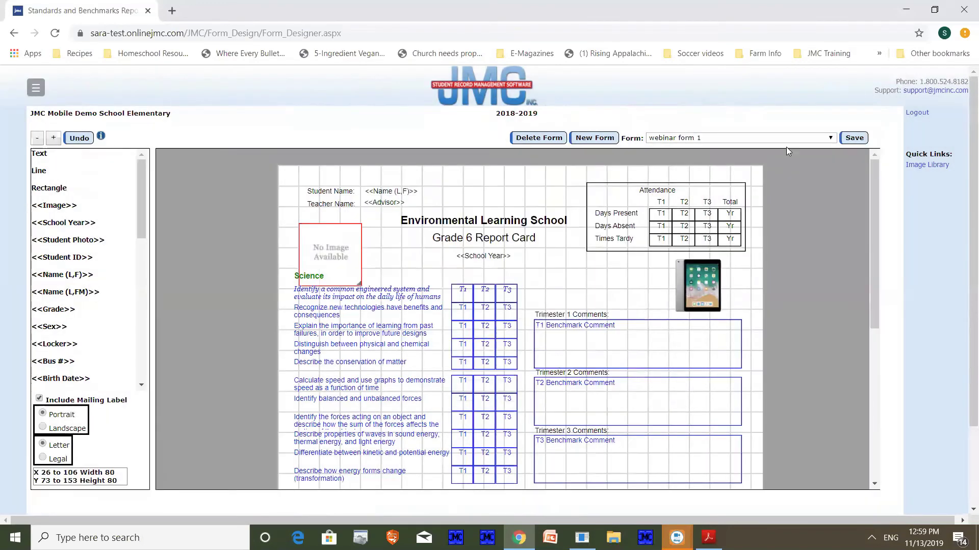
left_click(925, 164)
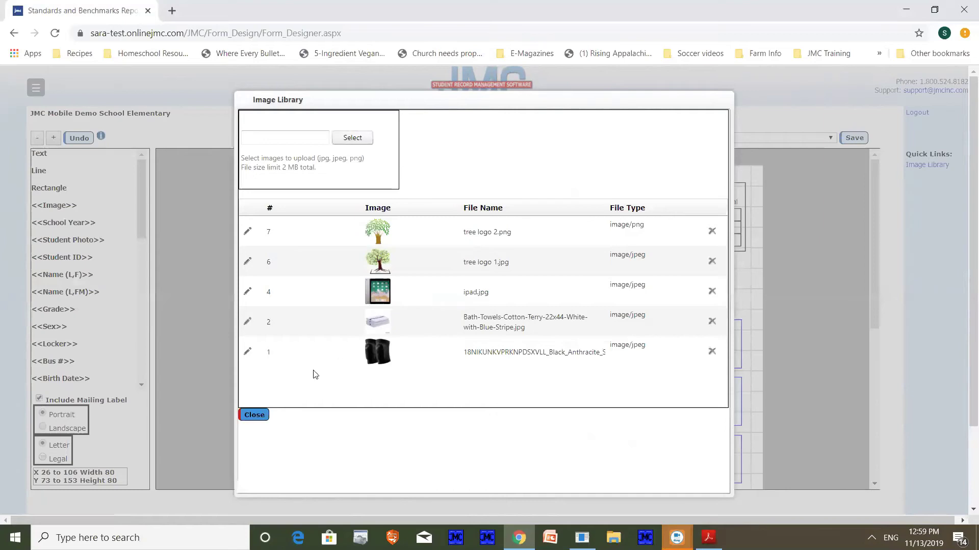
left_click(254, 415)
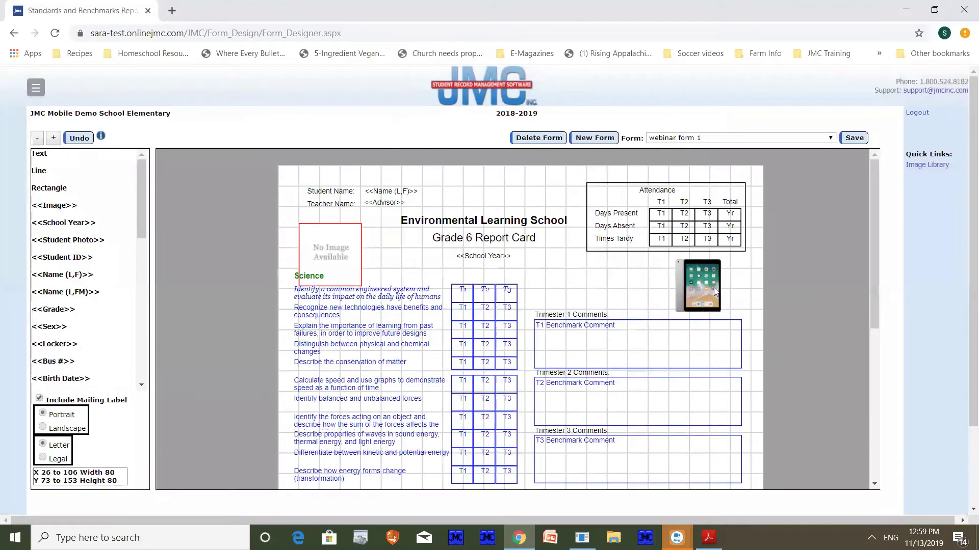
Assign tree logo 2.png to the empty image field at the Science heading and save the form
double_click(334, 258)
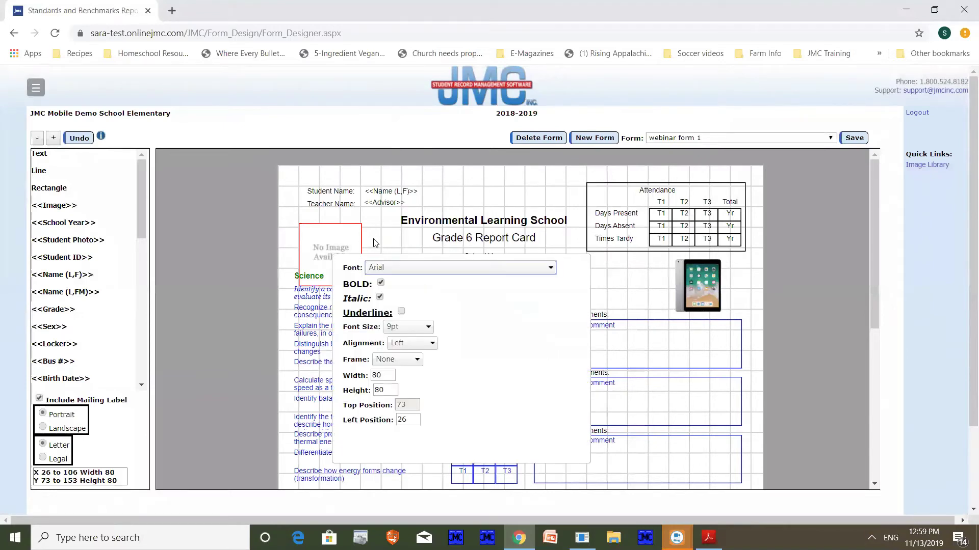
left_click(376, 240)
double_click(329, 249)
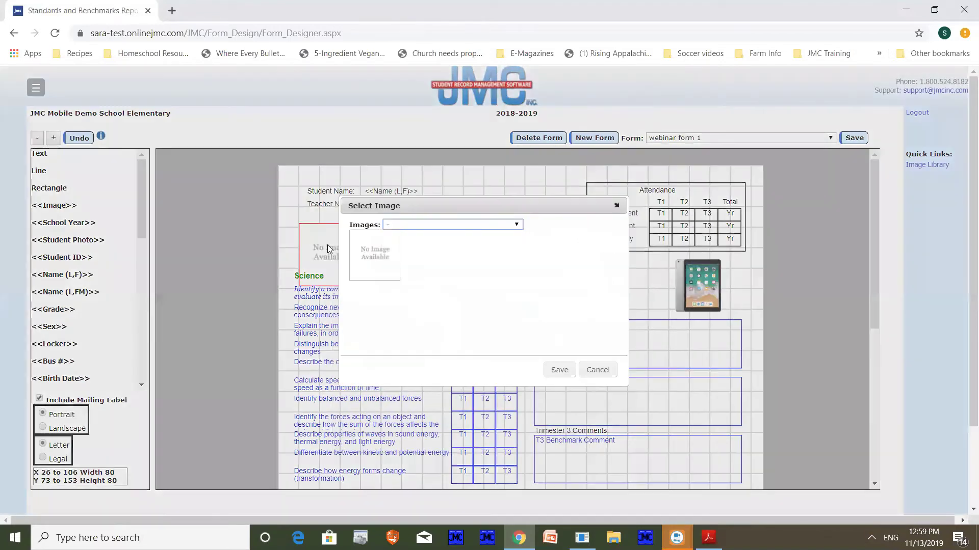
left_click(395, 225)
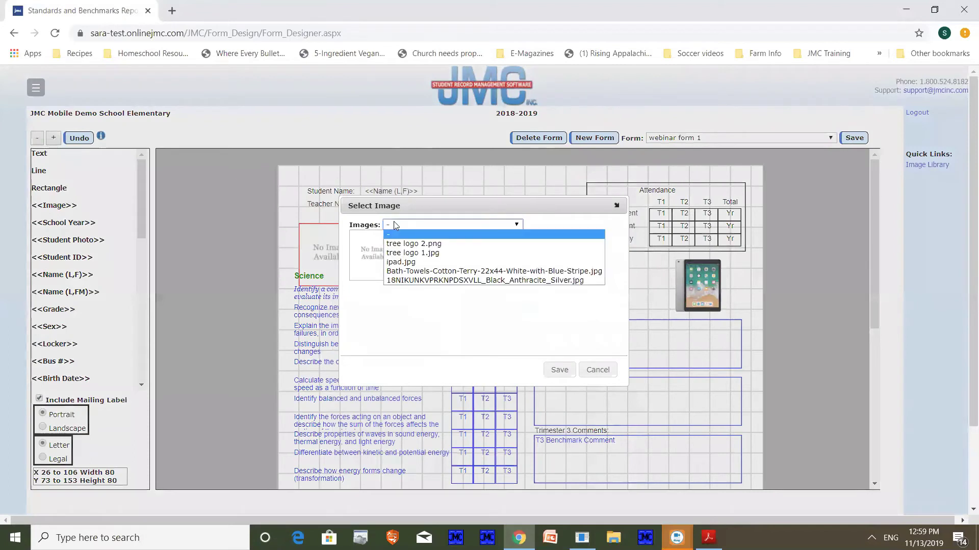
left_click(405, 246)
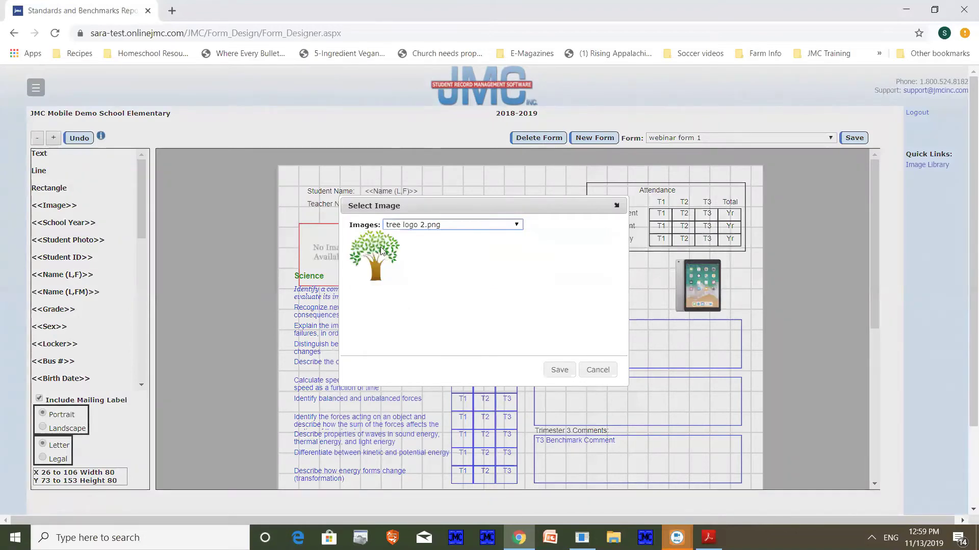
left_click(559, 369)
left_click(853, 139)
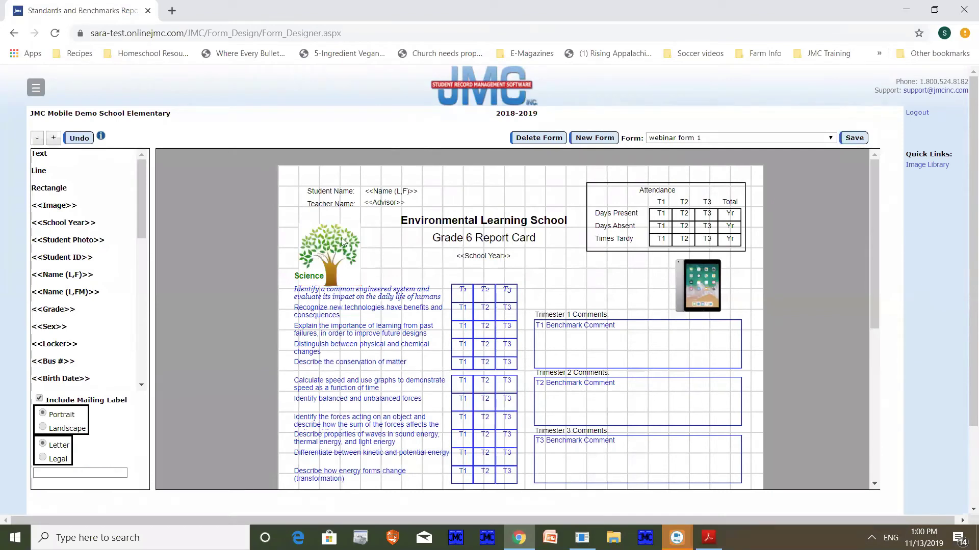
Move the new tree logo up clear of the Science heading, to about X 31, Y 54
mouse_move(342, 241)
left_mouse_down()
mouse_move(348, 235)
mouse_move(327, 238)
mouse_move(346, 225)
mouse_move(332, 224)
left_mouse_up()
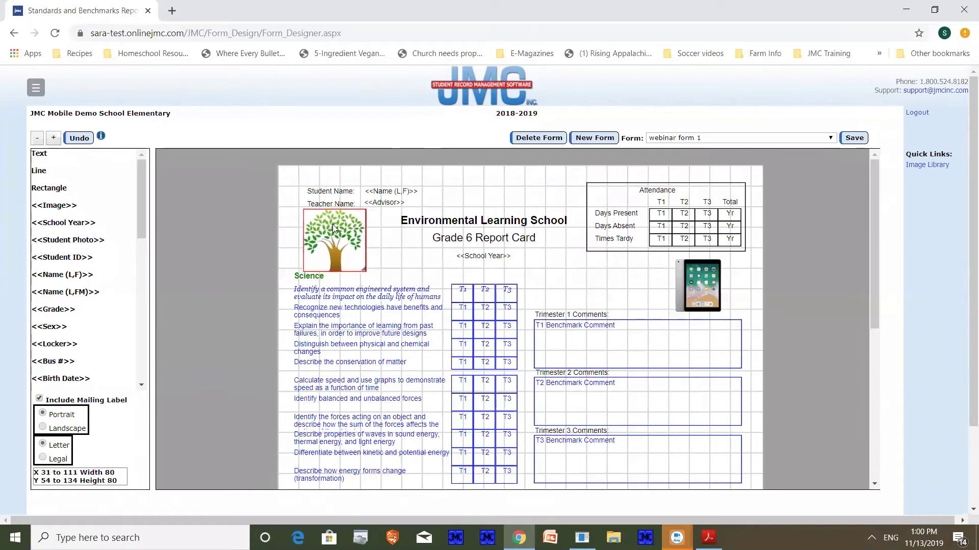
left_click(392, 256)
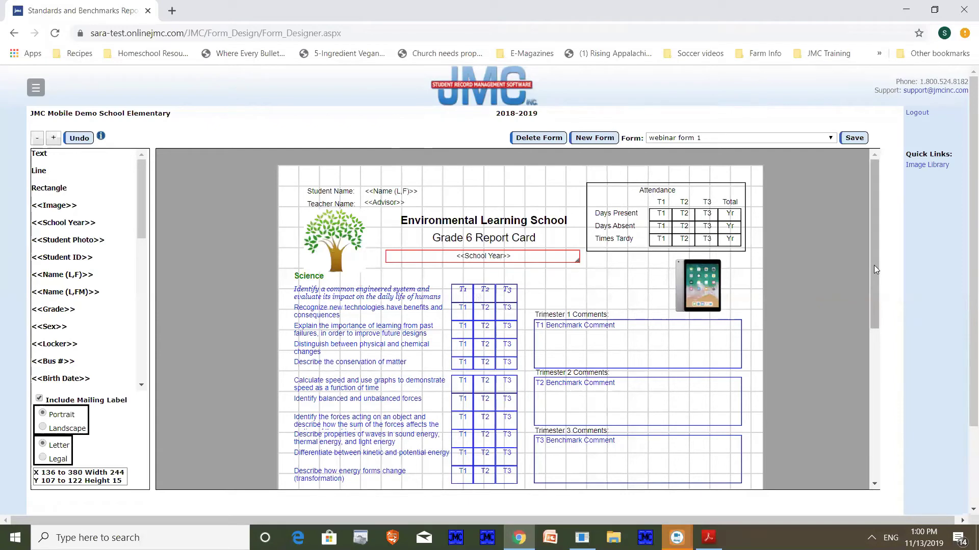
Select the last Science benchmark row with its T1, T2 and T3 boxes, and save the form
left_click_drag(873, 265, 876, 377)
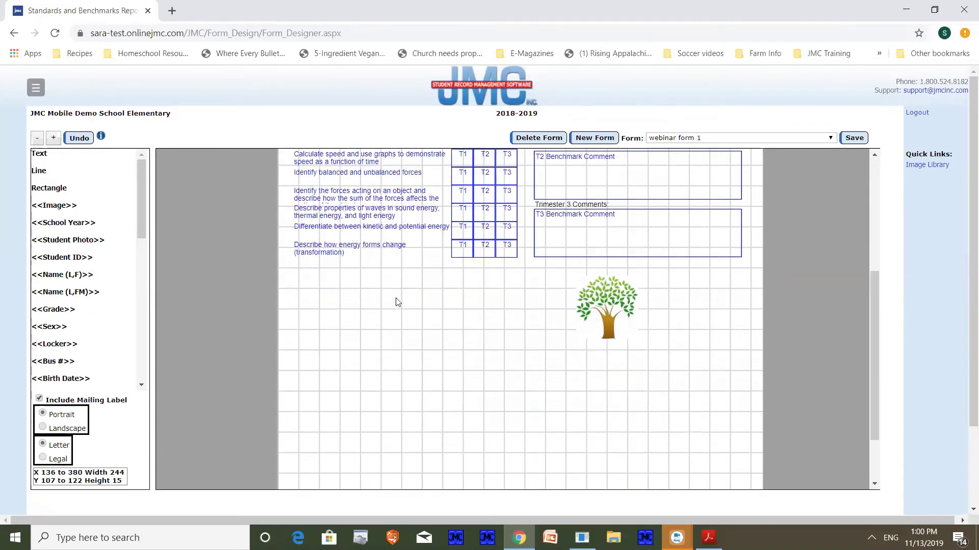
left_click_drag(396, 289, 501, 256)
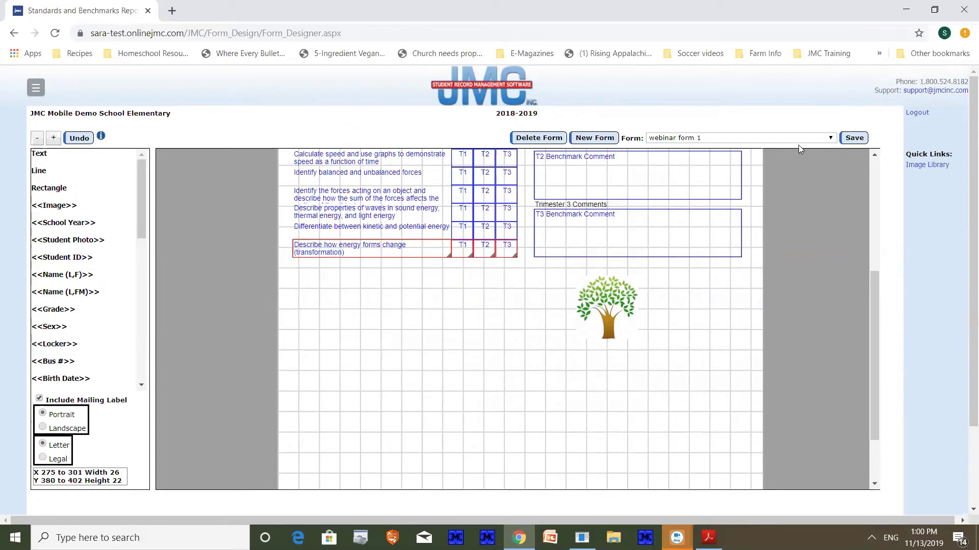
left_click(847, 139)
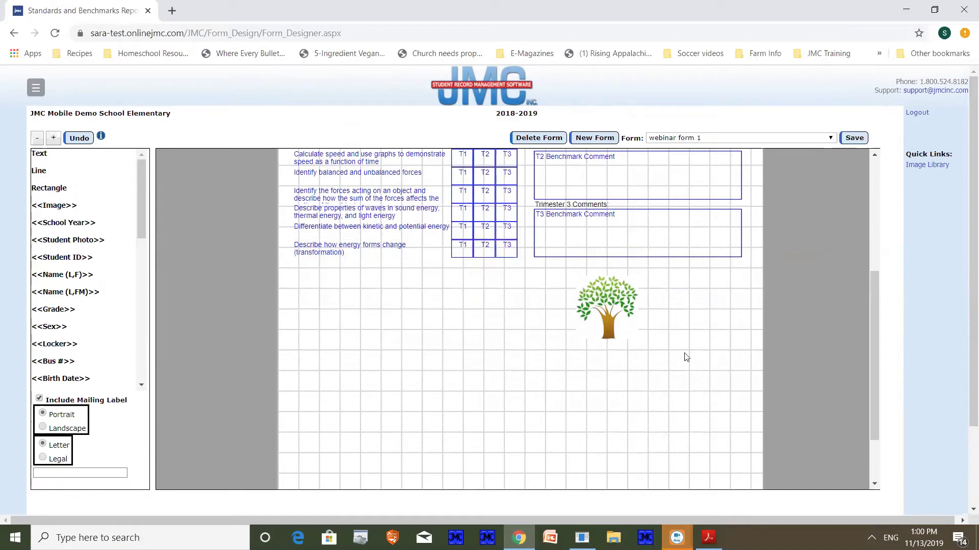
key("alt+Tab")
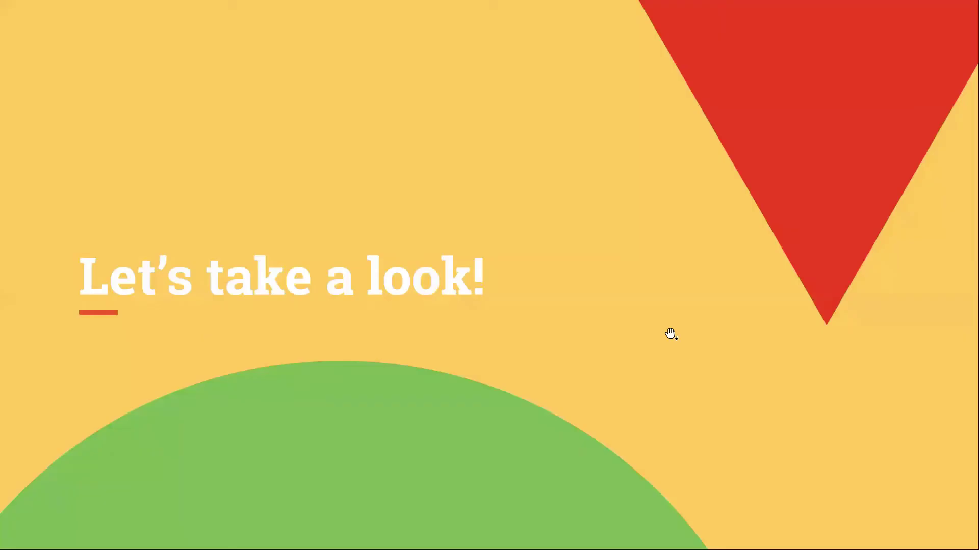
left_click(963, 265)
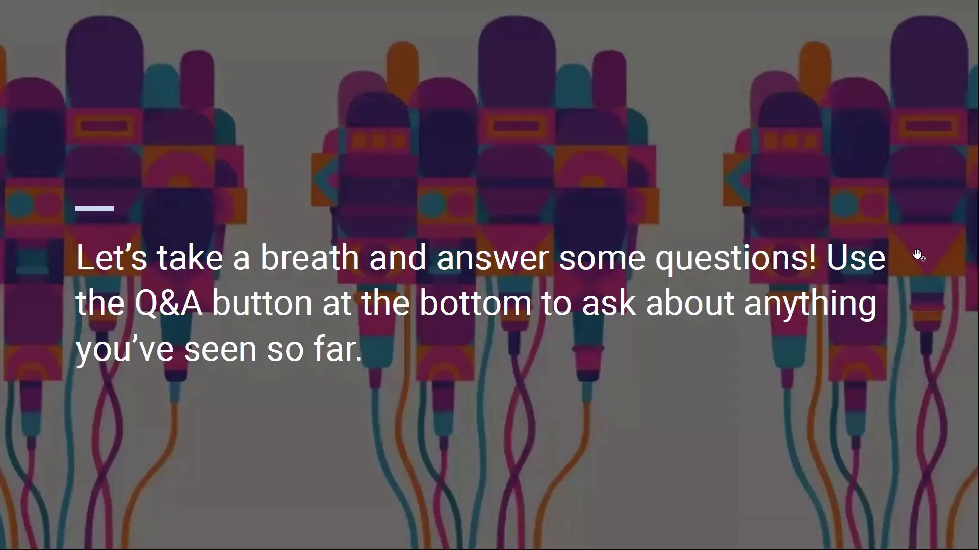